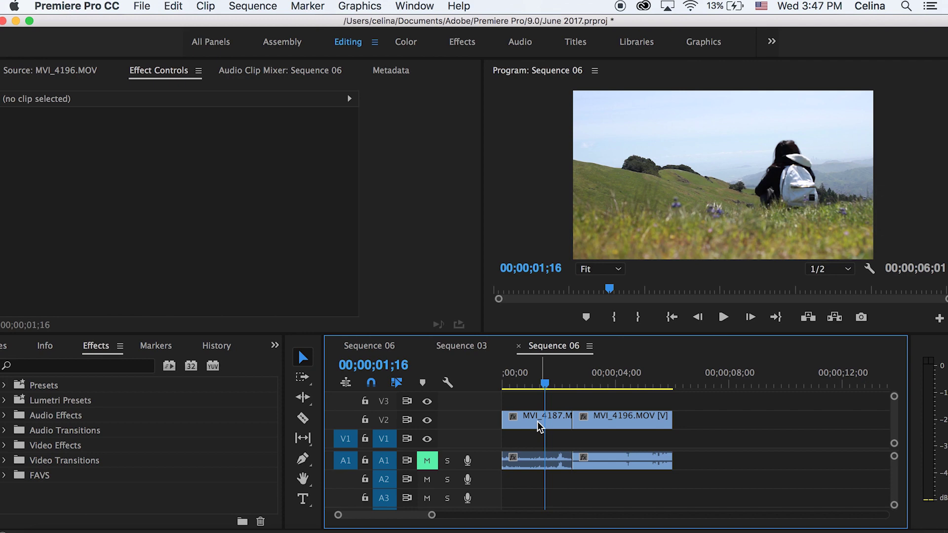
# - Find the 6 Screens preset in the effects and apply it to the MVI_4187.MOV clip
pyautogui.click(538, 422)
pyautogui.click(88, 365)
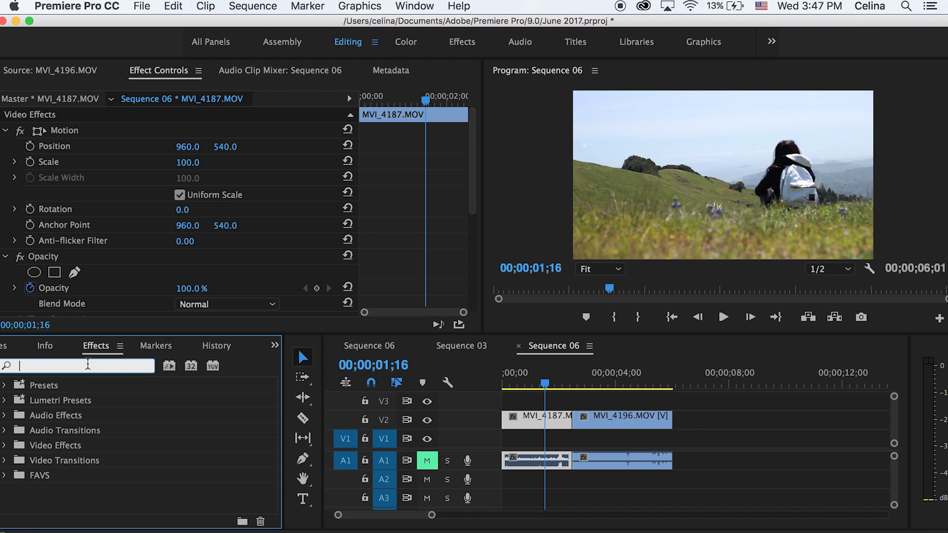
pyautogui.write('6 sc')
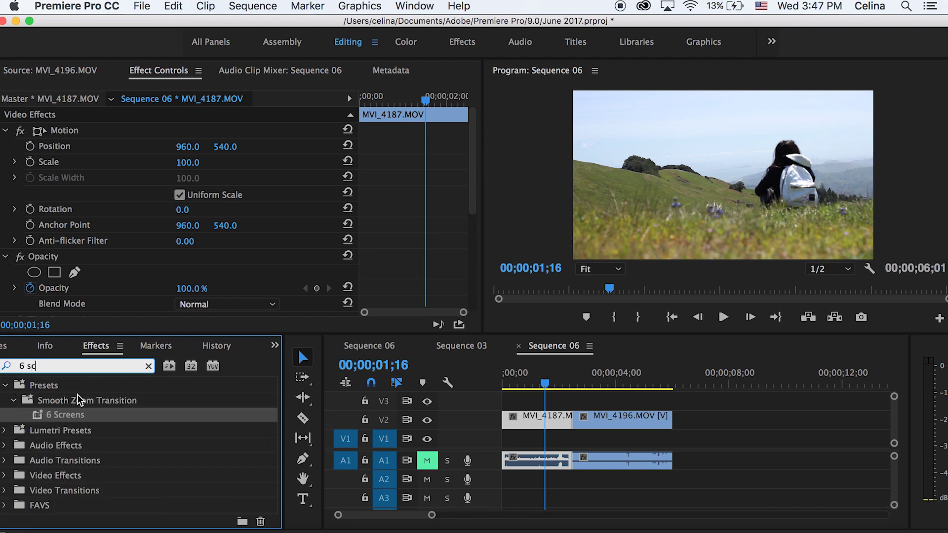
pyautogui.moveTo(50, 415); pyautogui.dragTo(557, 431)
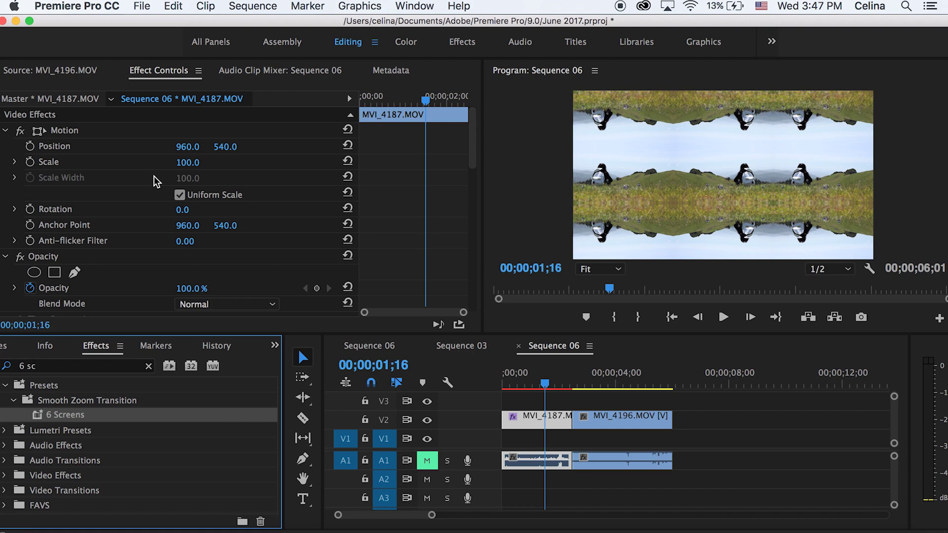
# - Scale MVI_4187.MOV to 300, then enlarge it further to 370
pyautogui.click(195, 159)
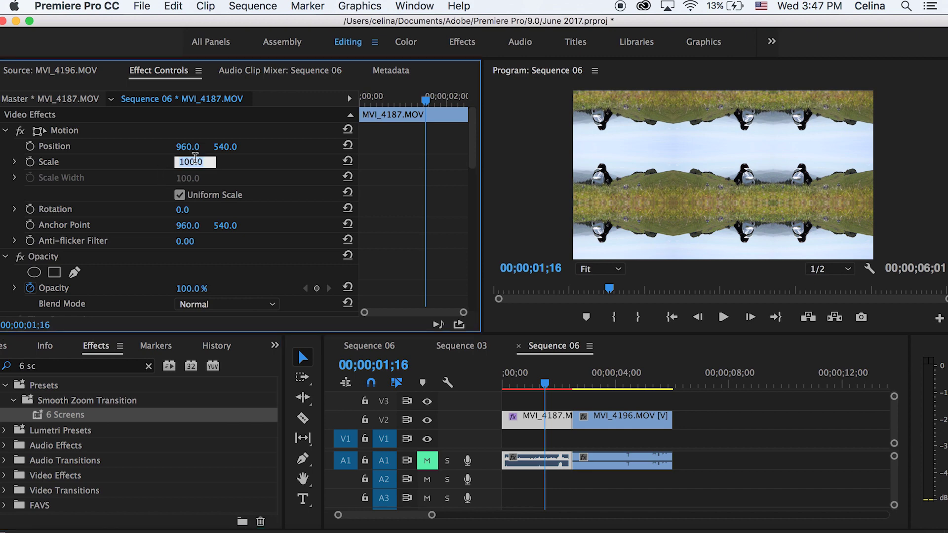
pyautogui.write('300')
pyautogui.press('Return')
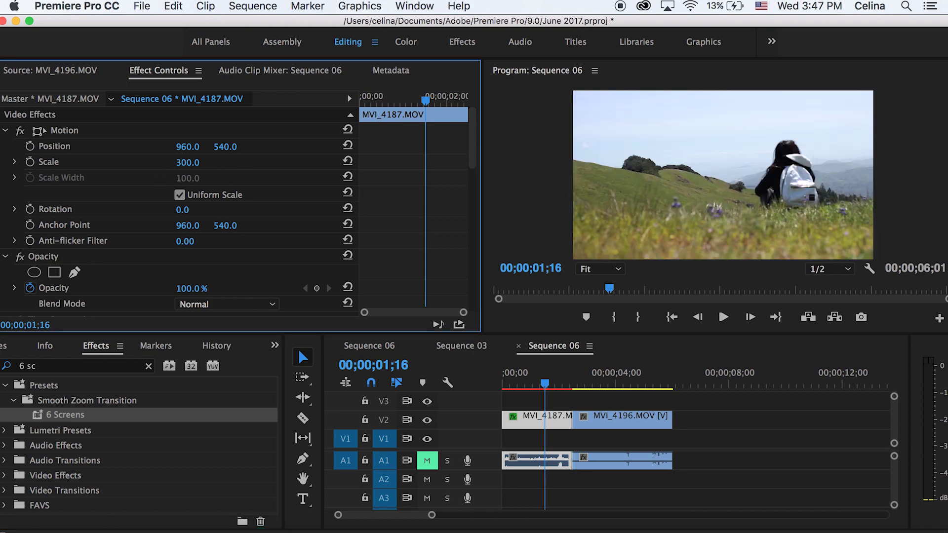
pyautogui.click(192, 162)
pyautogui.write('3')
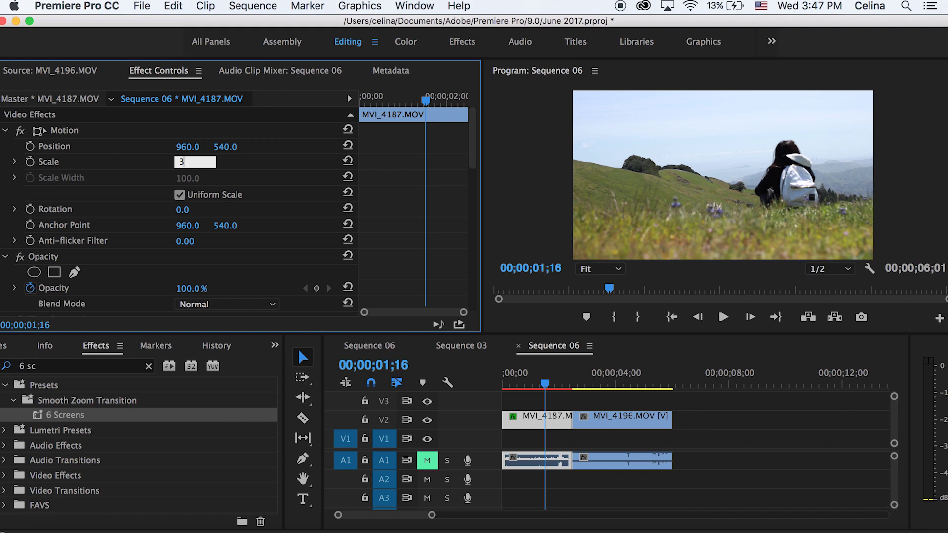
pyautogui.write('70')
pyautogui.press('Return')
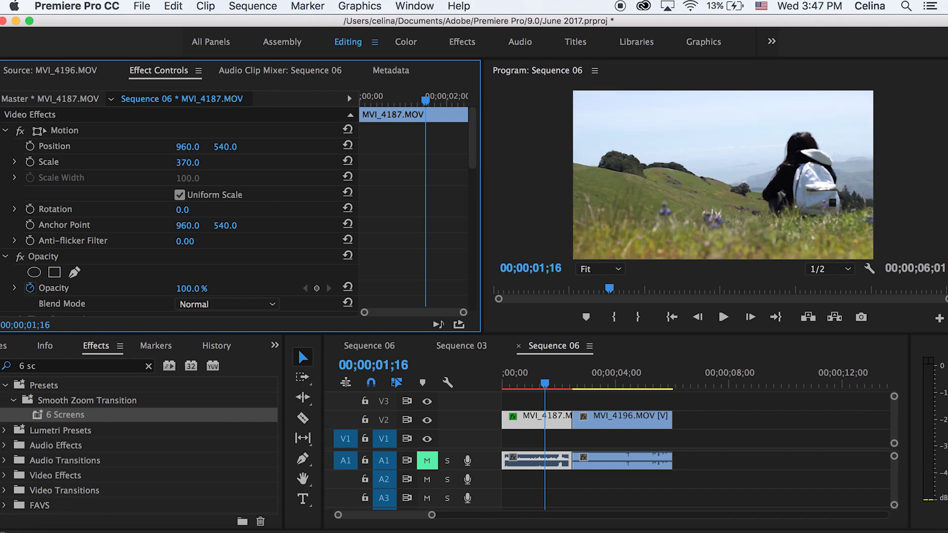
# - Start Rotation keyframing on MVI_4187.MOV at 00;00;01;16 with the clip unrotated
pyautogui.click(553, 378)
pyautogui.moveTo(553, 384); pyautogui.dragTo(544, 385)
pyautogui.scroll(1, 557, 430)
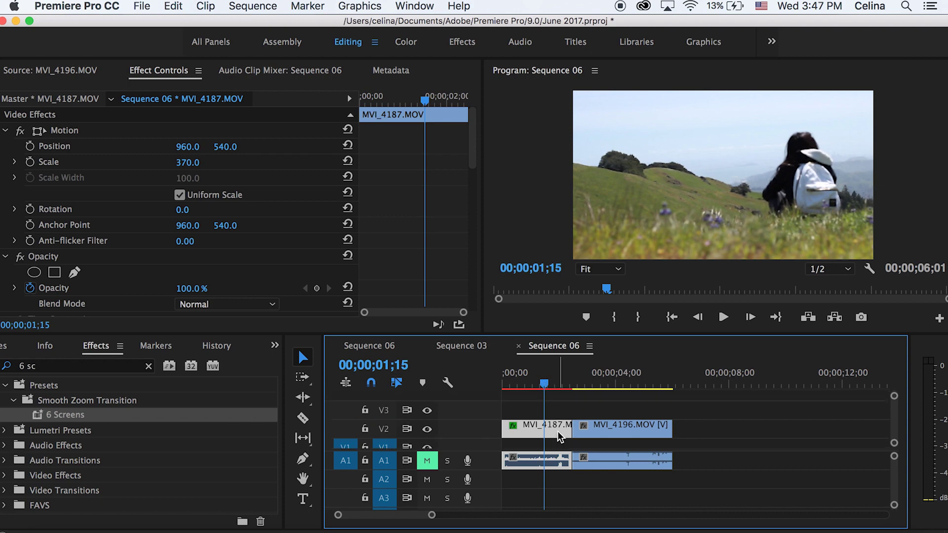
pyautogui.scroll(-1, 555, 429)
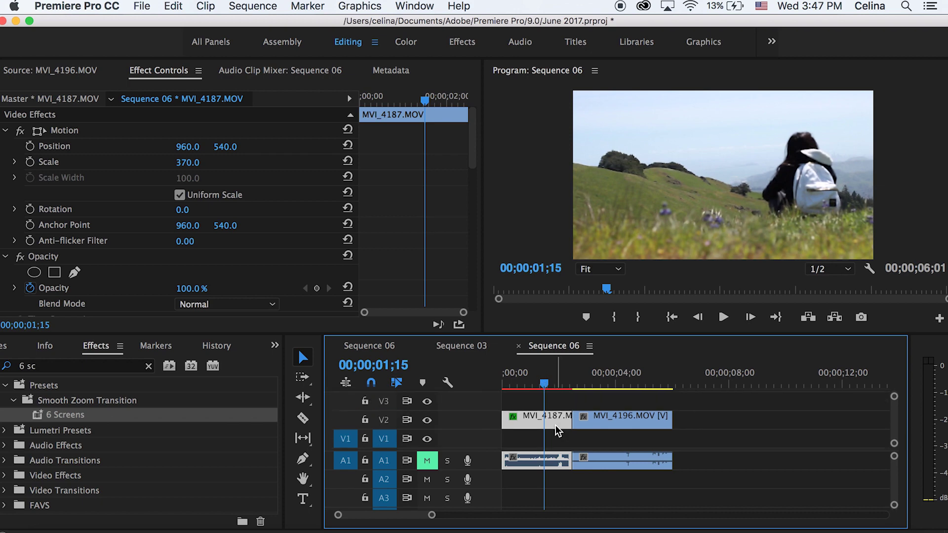
pyautogui.click(87, 163)
pyautogui.click(30, 209)
# - Add a Rotation keyframe of -180° to MVI_4187.MOV at 00;00;02;13
pyautogui.moveTo(425, 99); pyautogui.dragTo(467, 98)
pyautogui.click(200, 208)
pyautogui.write('-1')
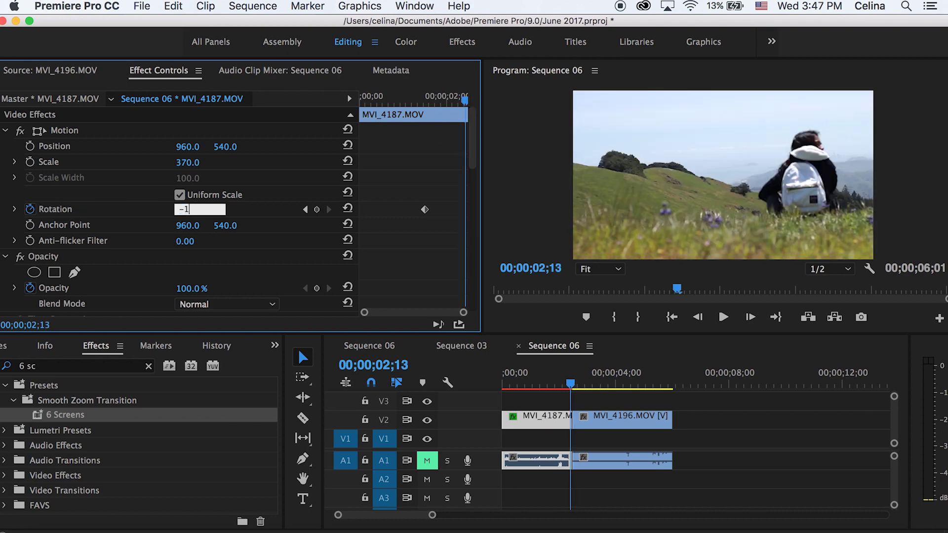
pyautogui.write('40')
pyautogui.press('Return')
# - Scrub through the end of MVI_4187.MOV to check its rotation animation
pyautogui.click(565, 379)
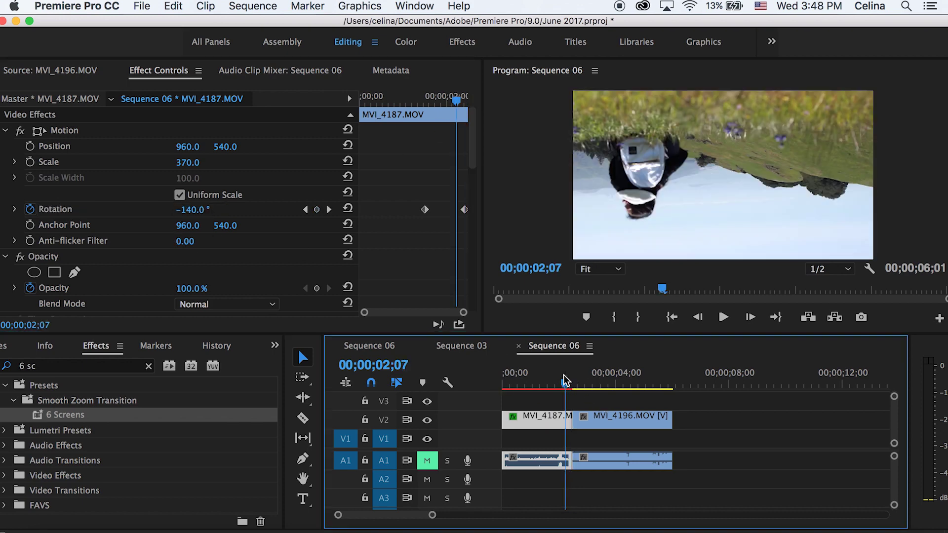
pyautogui.moveTo(564, 380)
pyautogui.mouseDown()
pyautogui.moveTo(551, 386)
pyautogui.moveTo(574, 383)
pyautogui.moveTo(543, 379)
pyautogui.moveTo(574, 372)
pyautogui.mouseUp()
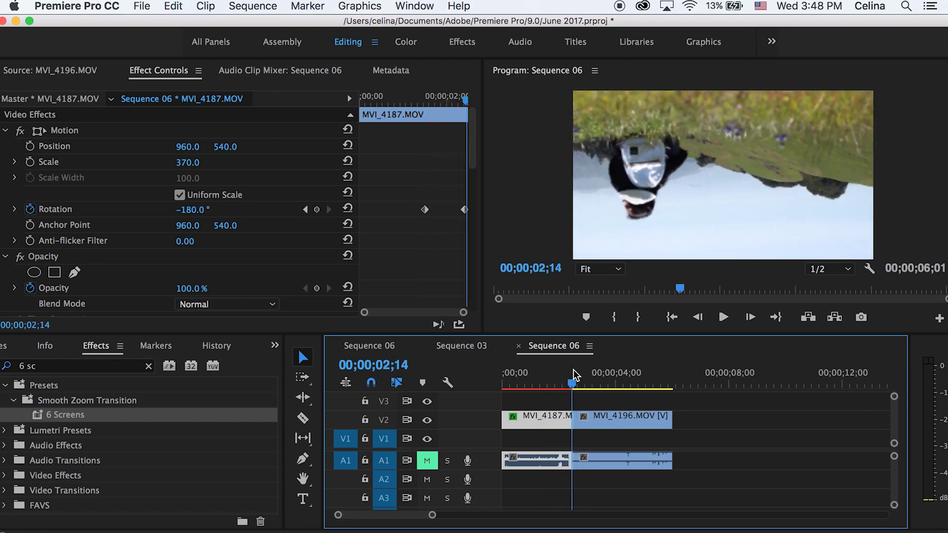
pyautogui.press('Left')
pyautogui.press('Right')
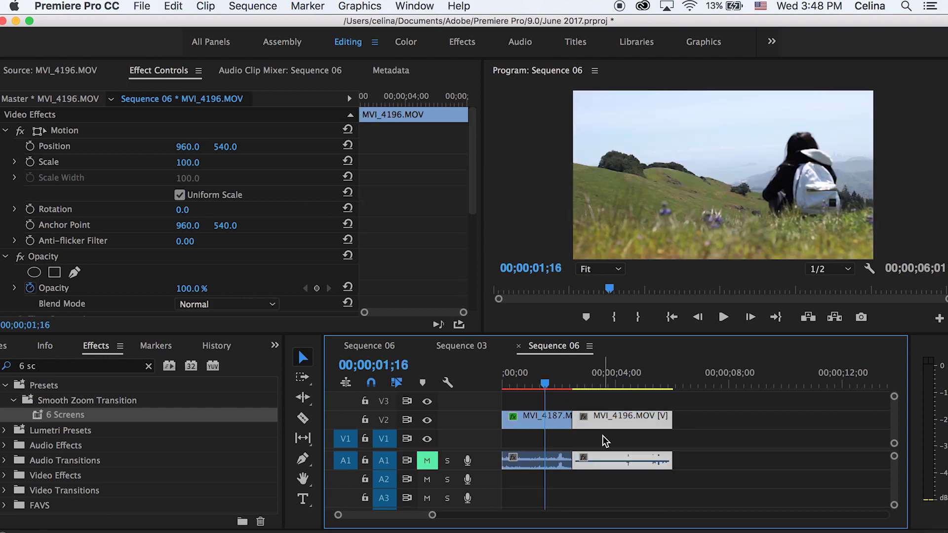
# - Move MVI_4196.MOV up to track V3 so it overlaps the end of MVI_4187.MOV, starting at 00;00;01;29
pyautogui.moveTo(597, 408); pyautogui.dragTo(536, 371)
pyautogui.press('space')
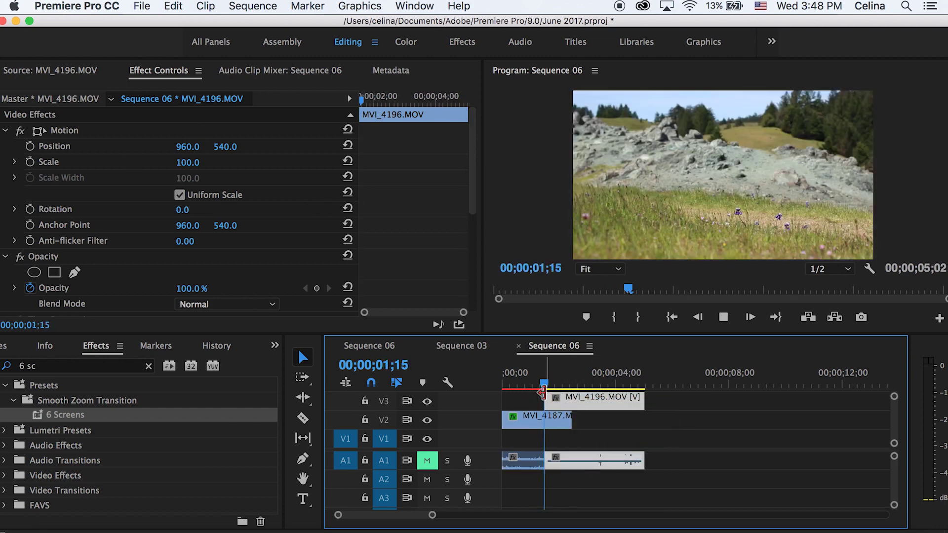
pyautogui.press('=')
pyautogui.press('space')
pyautogui.moveTo(563, 399); pyautogui.dragTo(580, 376)
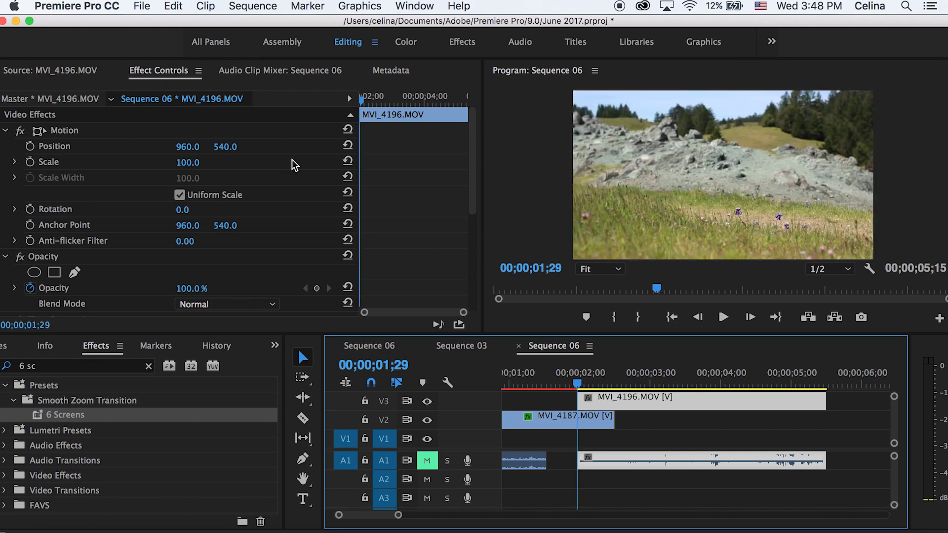
# - Rotate MVI_4196.MOV to 90° and shift its horizontal position to 2180
pyautogui.click(182, 209)
pyautogui.write('35')
pyautogui.press('Return')
pyautogui.moveTo(186, 209); pyautogui.dragTo(210, 210)
pyautogui.moveTo(188, 146); pyautogui.dragTo(929, 147)
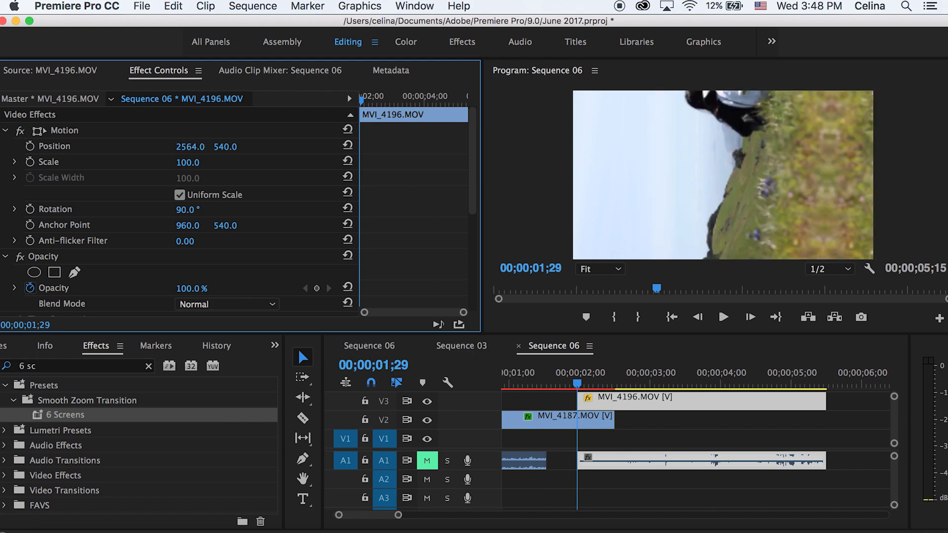
pyautogui.moveTo(266, 146); pyautogui.dragTo(191, 149)
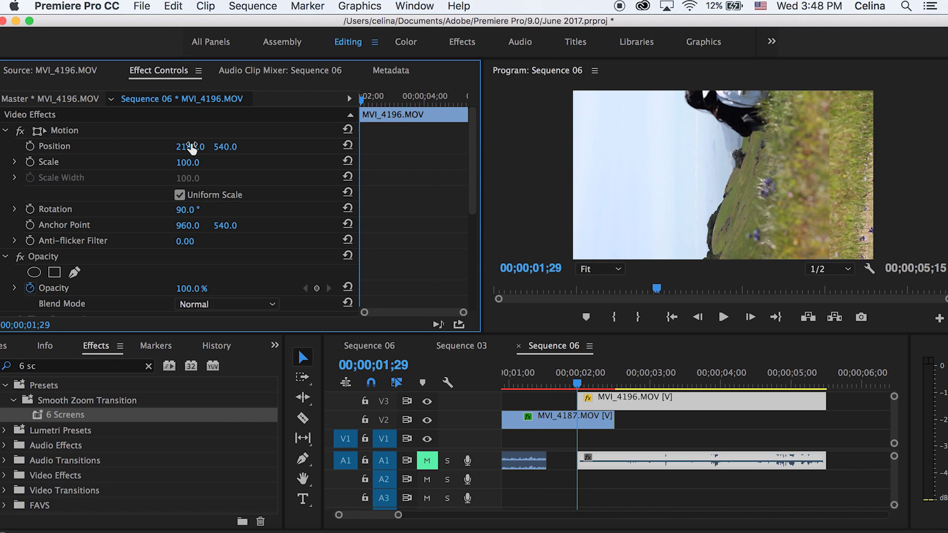
# - Set MVI_4196.MOV's scale to 150 and its horizontal position to 2410
pyautogui.click(188, 162)
pyautogui.write('350')
pyautogui.press('Return')
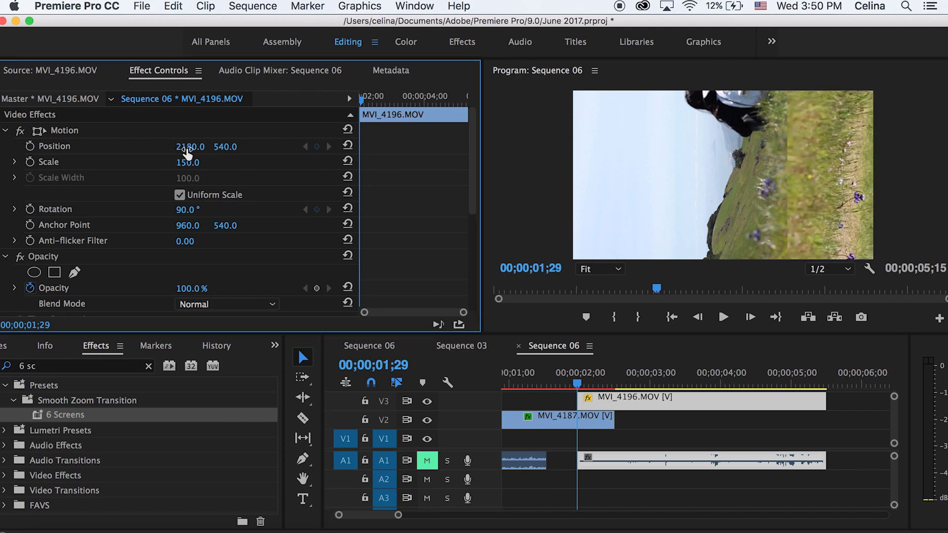
pyautogui.moveTo(188, 148)
pyautogui.mouseDown()
pyautogui.moveTo(304, 147)
pyautogui.moveTo(192, 148)
pyautogui.mouseUp()
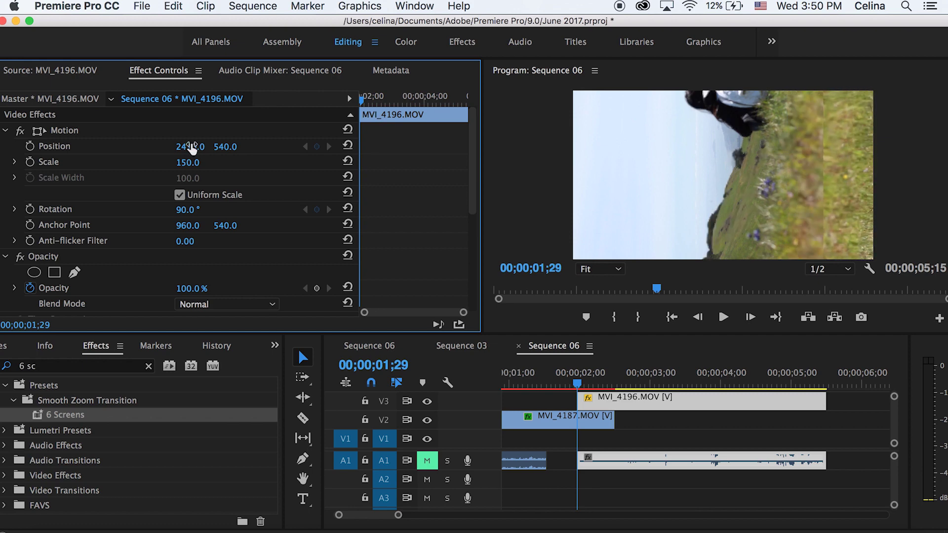
# - Keyframe MVI_4196.MOV's Position and Rotation at 00;00;01;29, and reset both to their defaults at 00;00;02;13
pyautogui.click(29, 147)
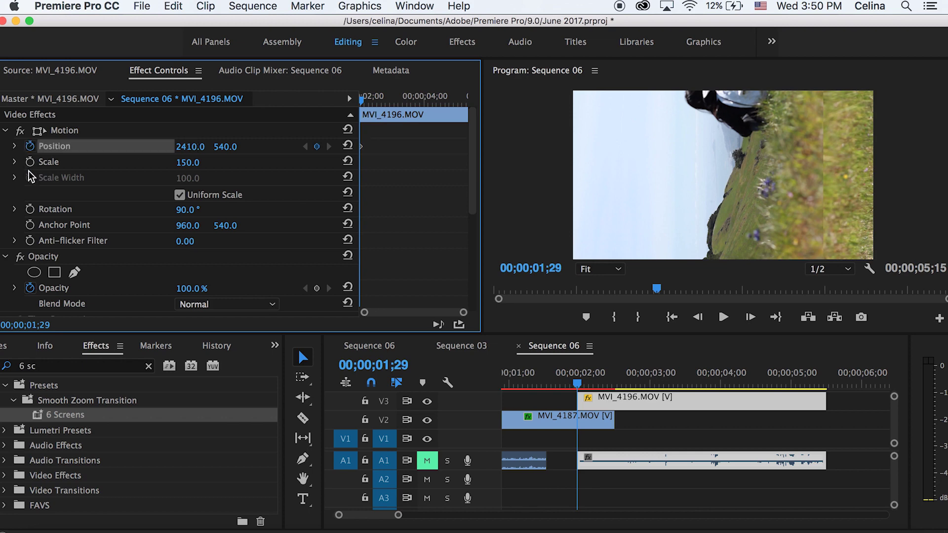
pyautogui.click(30, 209)
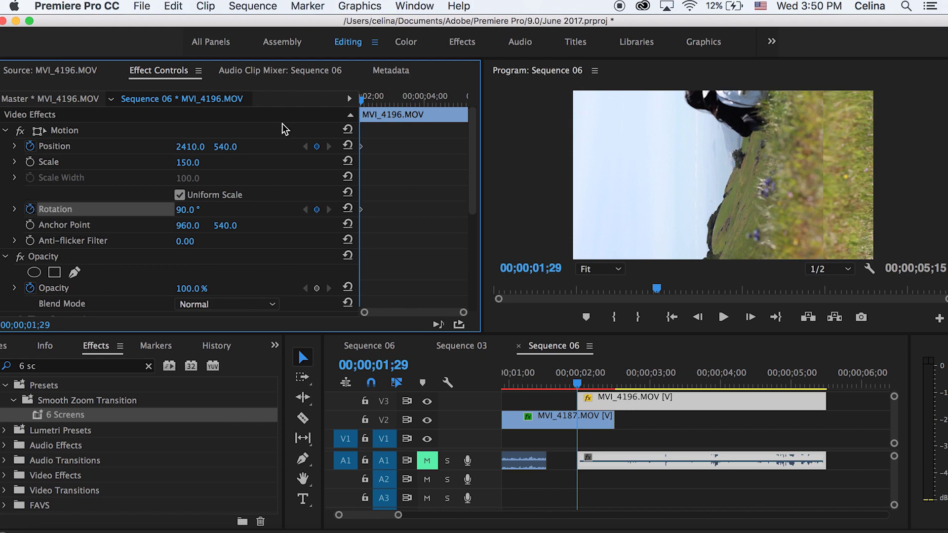
pyautogui.moveTo(370, 98); pyautogui.dragTo(377, 95)
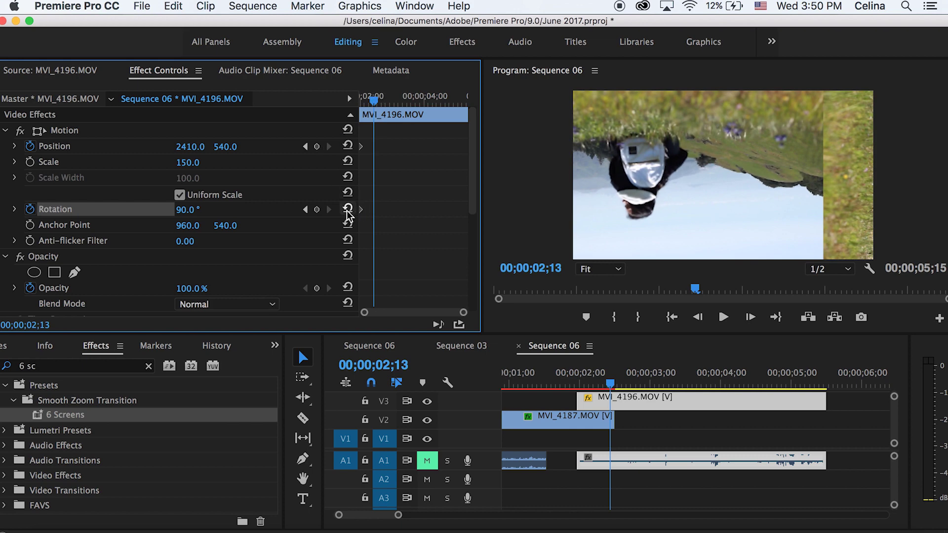
pyautogui.click(349, 209)
pyautogui.click(348, 147)
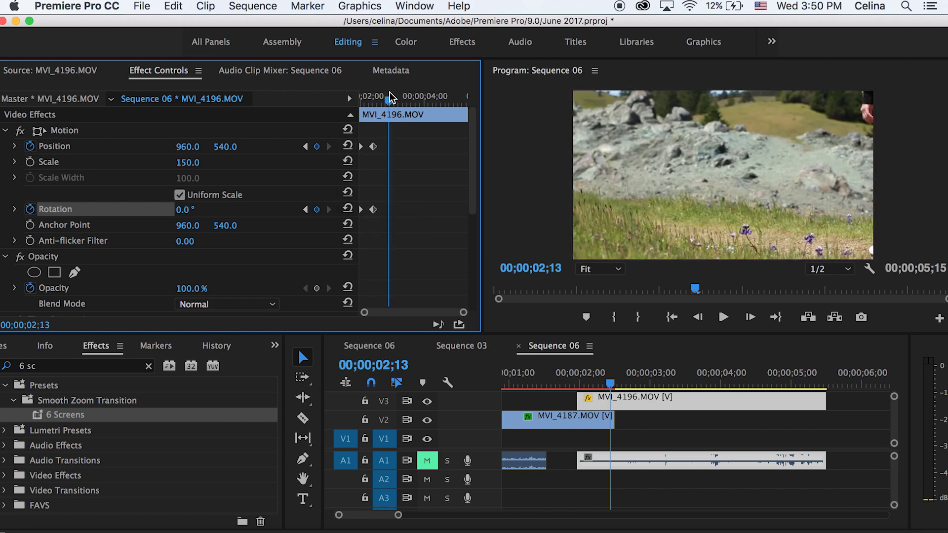
# - Play and scrub the overlap of the two clips to check how MVI_4196.MOV swings in
pyautogui.moveTo(374, 97); pyautogui.dragTo(345, 110)
pyautogui.hscroll(-3, 550, 408)
pyautogui.moveTo(599, 377); pyautogui.dragTo(589, 374)
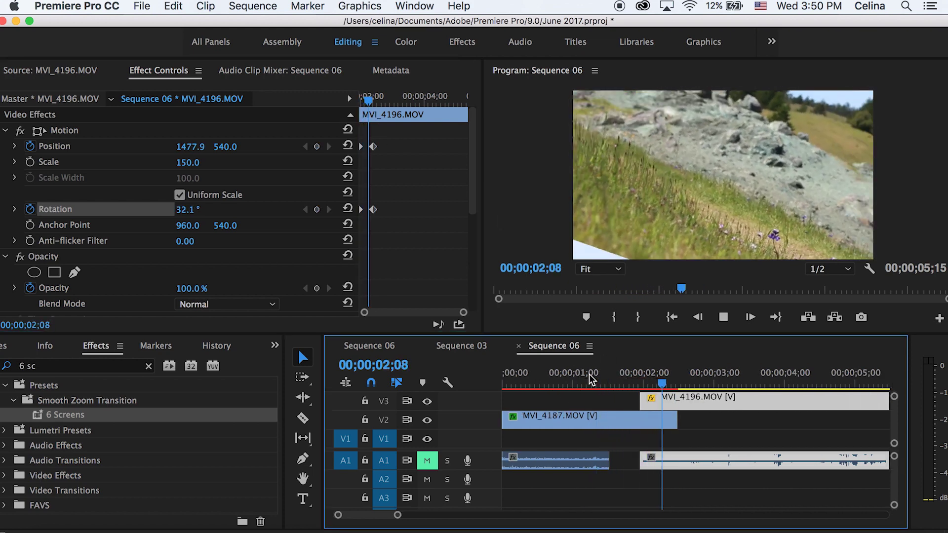
pyautogui.moveTo(692, 379); pyautogui.dragTo(644, 380)
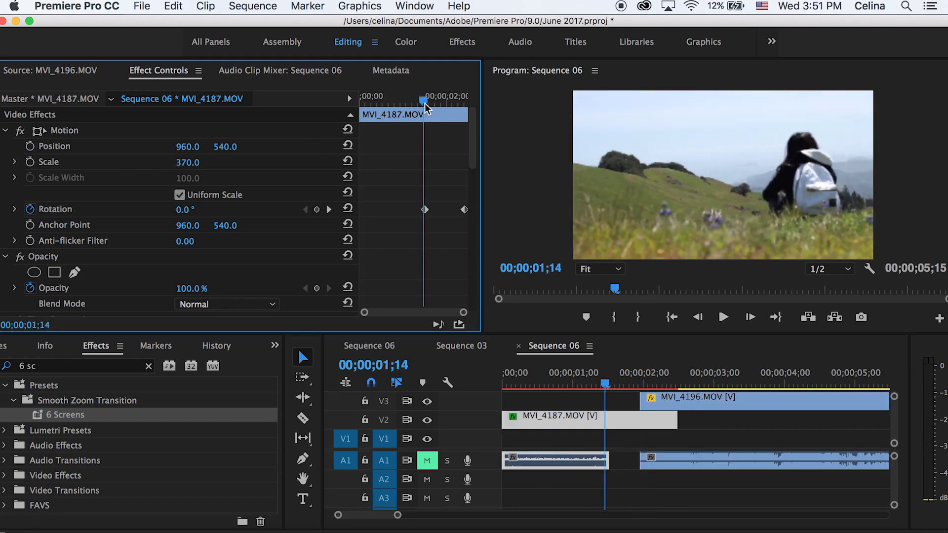
# - Keyframe MVI_4187.MOV's Position at 00;00;01;16, and move it to about 748, 1200 at 00;00;02;04
pyautogui.moveTo(425, 103); pyautogui.dragTo(428, 103)
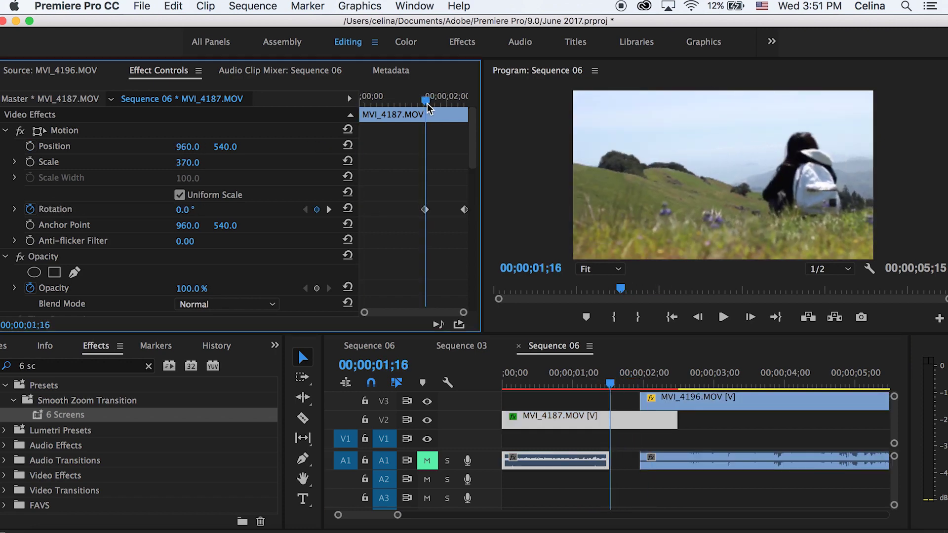
pyautogui.click(31, 147)
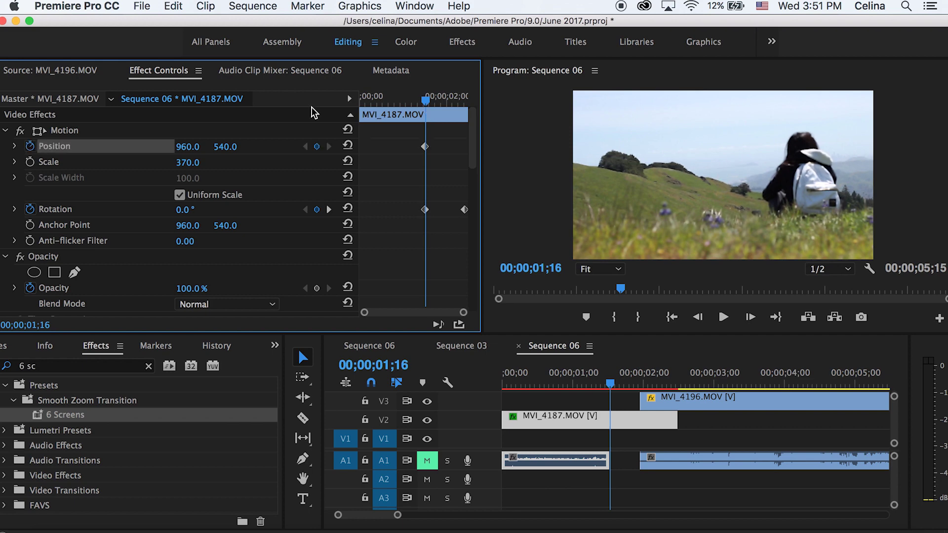
pyautogui.moveTo(435, 100); pyautogui.dragTo(448, 95)
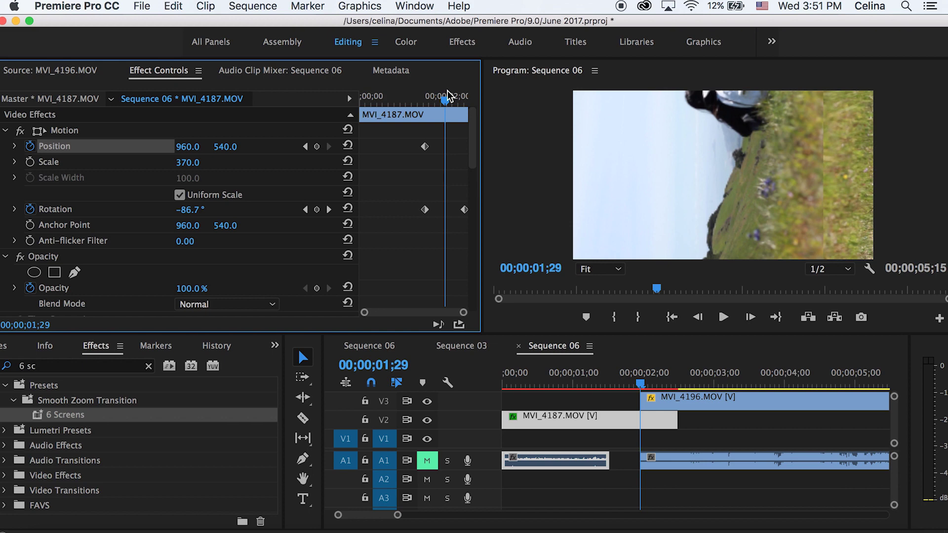
pyautogui.moveTo(448, 96); pyautogui.dragTo(453, 95)
pyautogui.moveTo(187, 147); pyautogui.dragTo(153, 146)
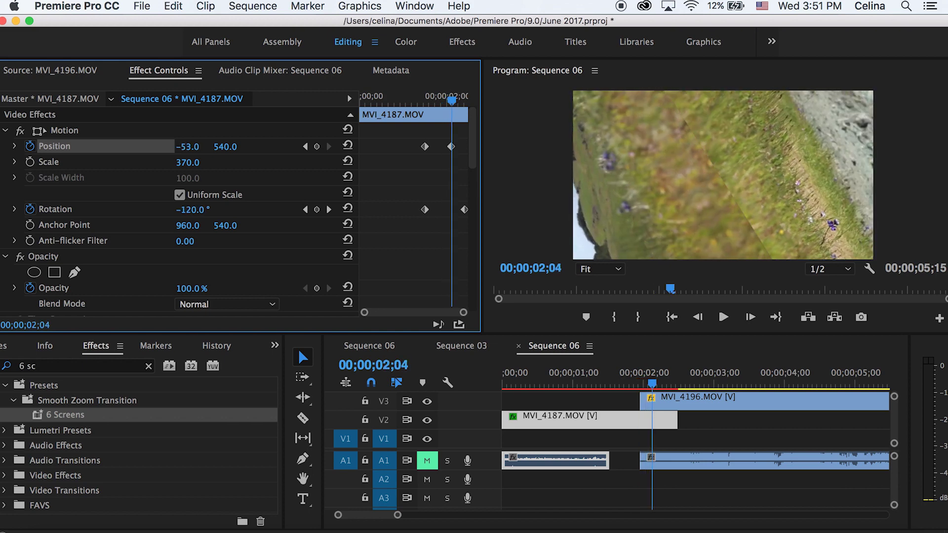
pyautogui.moveTo(225, 147)
pyautogui.mouseDown()
pyautogui.moveTo(277, 147)
pyautogui.moveTo(173, 157)
pyautogui.moveTo(190, 146)
pyautogui.moveTo(227, 152)
pyautogui.mouseUp()
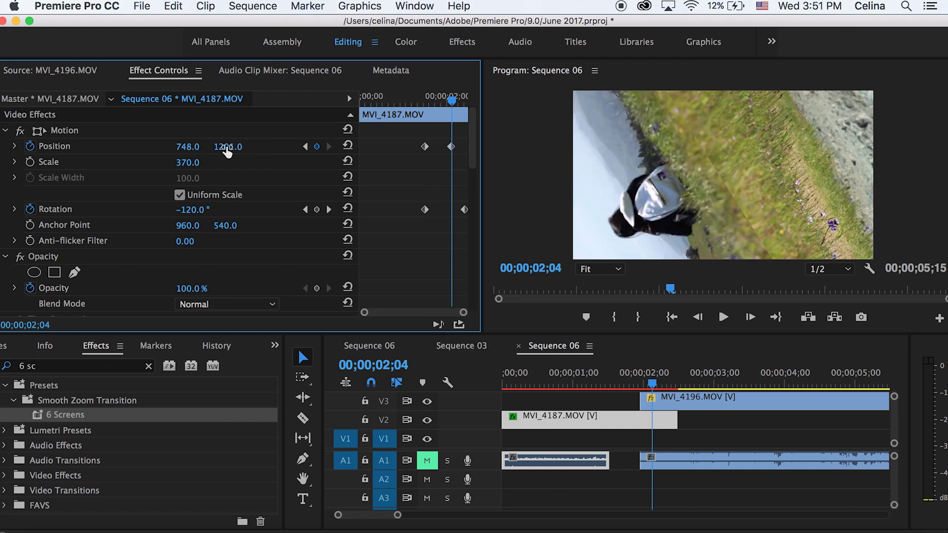
# - Add a Position keyframe with vertical value 1766 to MVI_4187.MOV and align it with the last Rotation keyframe
pyautogui.moveTo(443, 100); pyautogui.dragTo(462, 96)
pyautogui.press('space')
pyautogui.moveTo(228, 146); pyautogui.dragTo(294, 146)
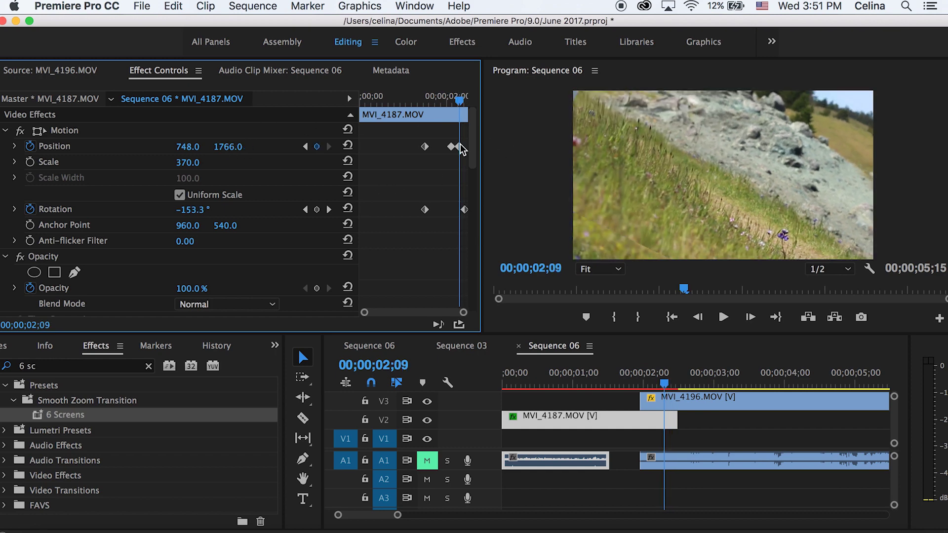
pyautogui.moveTo(460, 145); pyautogui.dragTo(466, 144)
# - Play back the transition from MVI_4187.MOV to MVI_4196.MOV and scrub back over the overlap
pyautogui.click(427, 99)
pyautogui.press('space')
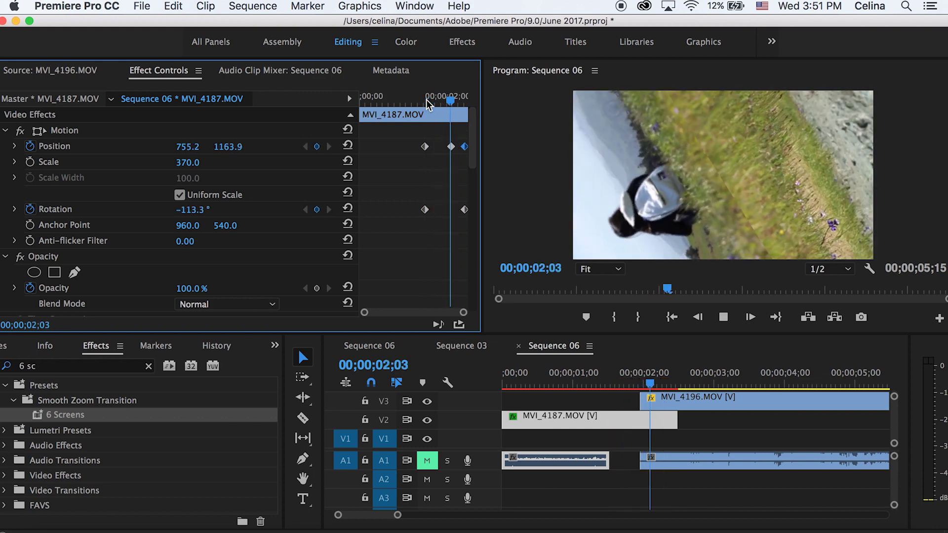
pyautogui.click(405, 99)
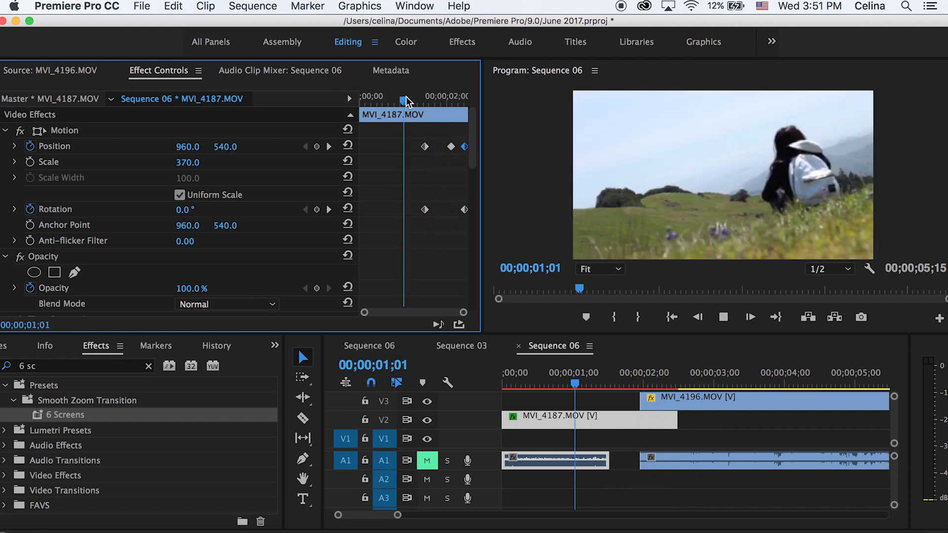
pyautogui.click(724, 315)
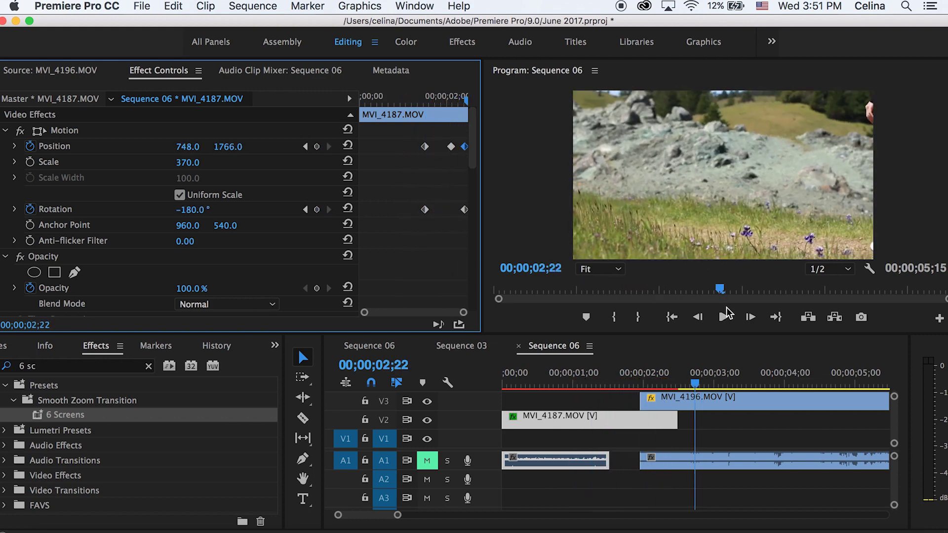
pyautogui.moveTo(666, 384); pyautogui.dragTo(645, 373)
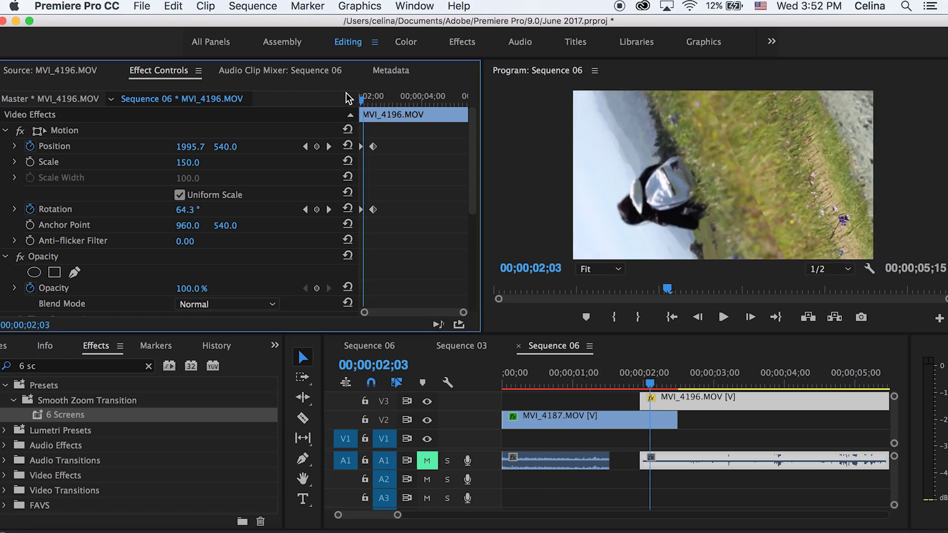
# - Return to MVI_4196.MOV's first frame, set the program preview zoom to 25%, and add a four-point polygon opacity mask to the clip
pyautogui.moveTo(349, 99); pyautogui.dragTo(345, 99)
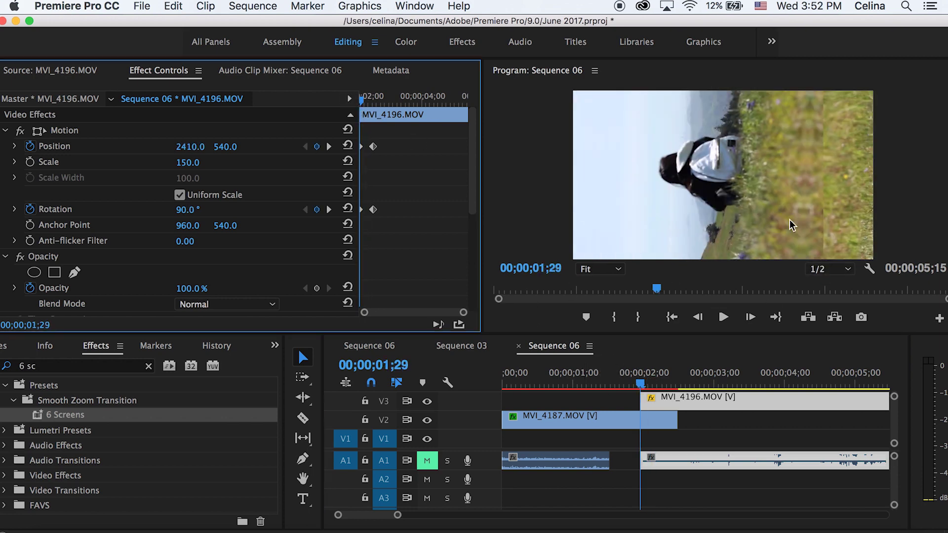
pyautogui.scroll(-6, 411, 198)
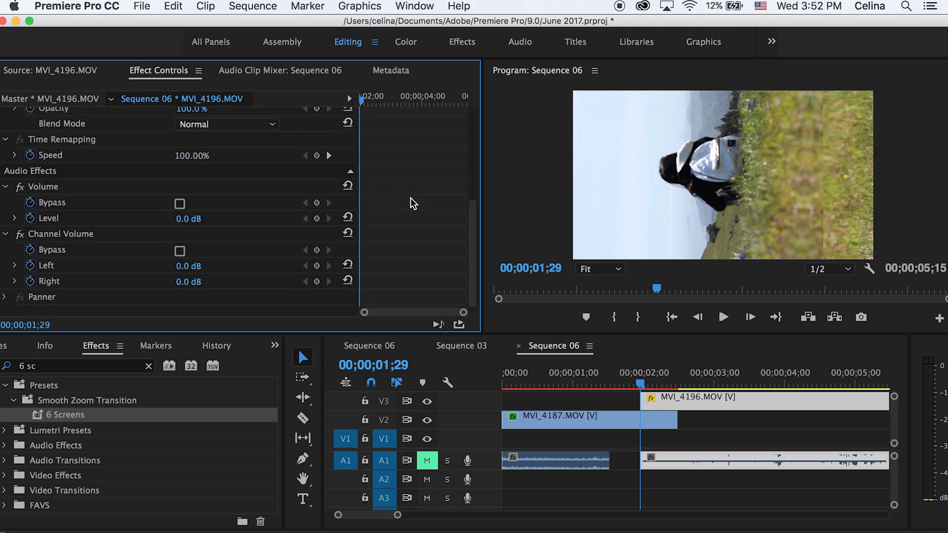
pyautogui.scroll(1, 411, 197)
pyautogui.click(599, 269)
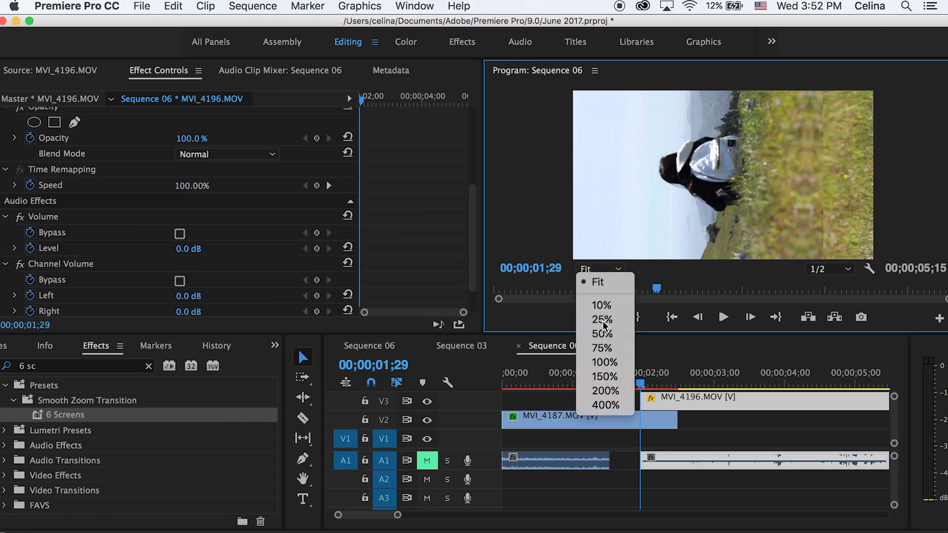
pyautogui.click(602, 320)
pyautogui.scroll(4, 74, 144)
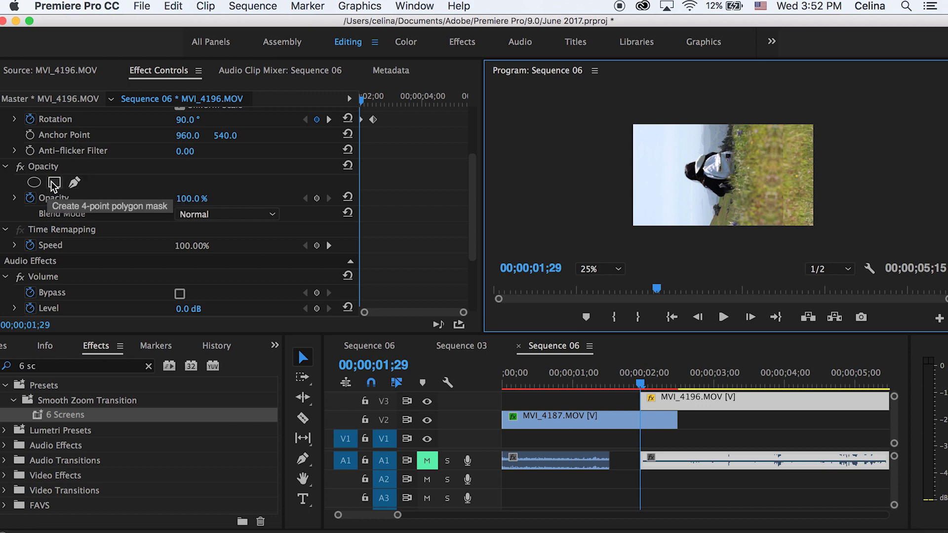
pyautogui.click(54, 183)
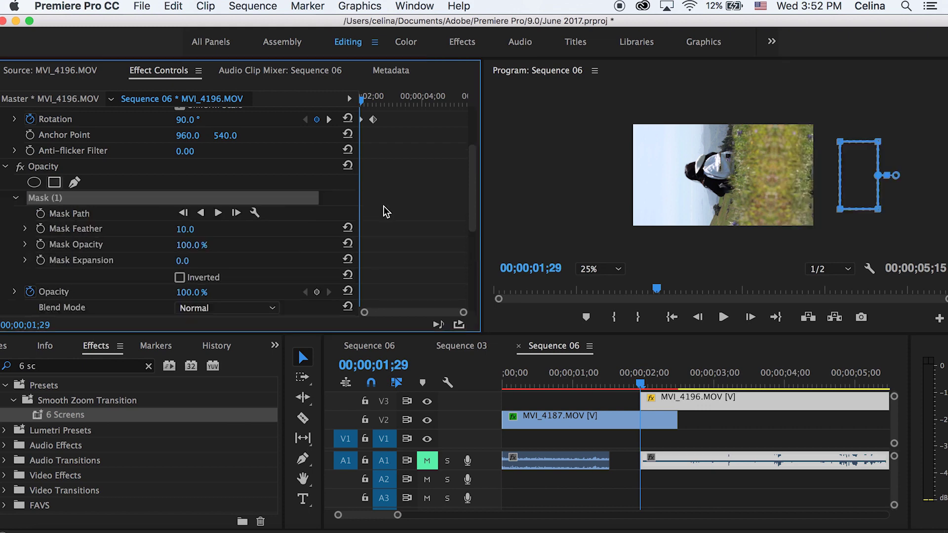
# - Move the mask over the mirrored grass area and stretch its corners beyond the frame's upper and lower edges
pyautogui.moveTo(849, 172); pyautogui.dragTo(768, 173)
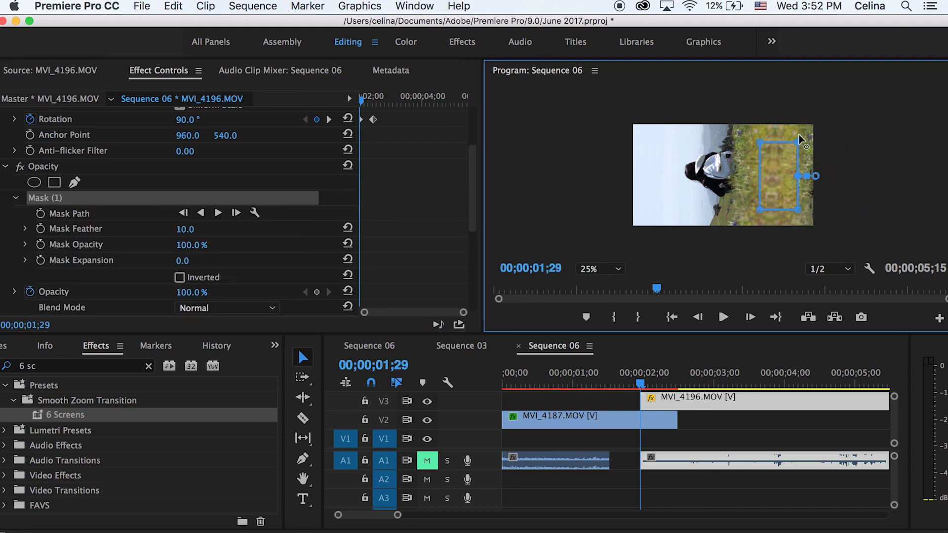
pyautogui.moveTo(797, 141); pyautogui.dragTo(797, 105)
pyautogui.moveTo(760, 142); pyautogui.dragTo(769, 103)
pyautogui.moveTo(762, 211); pyautogui.dragTo(765, 255)
pyautogui.moveTo(798, 209); pyautogui.dragTo(798, 252)
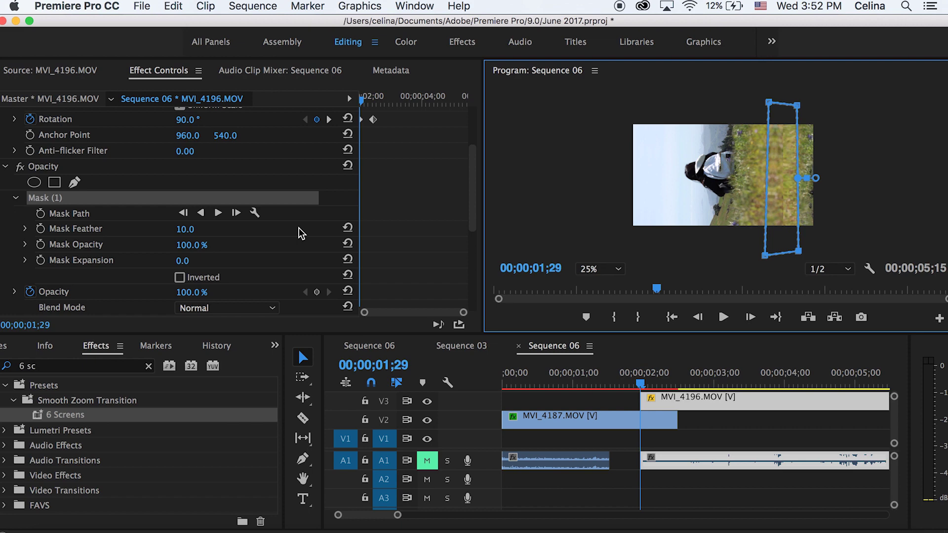
# - Set the mask's feather to 173 and invert the mask
pyautogui.click(197, 231)
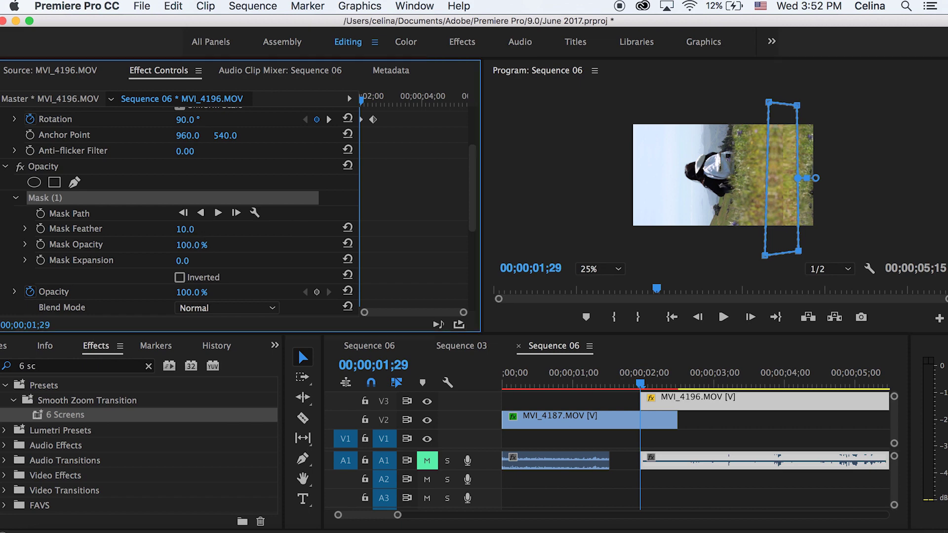
pyautogui.click(180, 283)
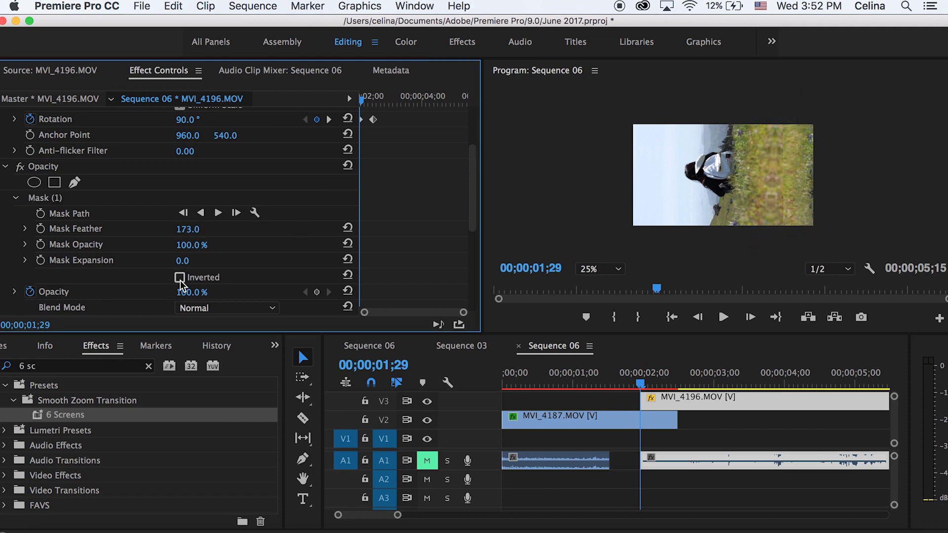
pyautogui.click(180, 278)
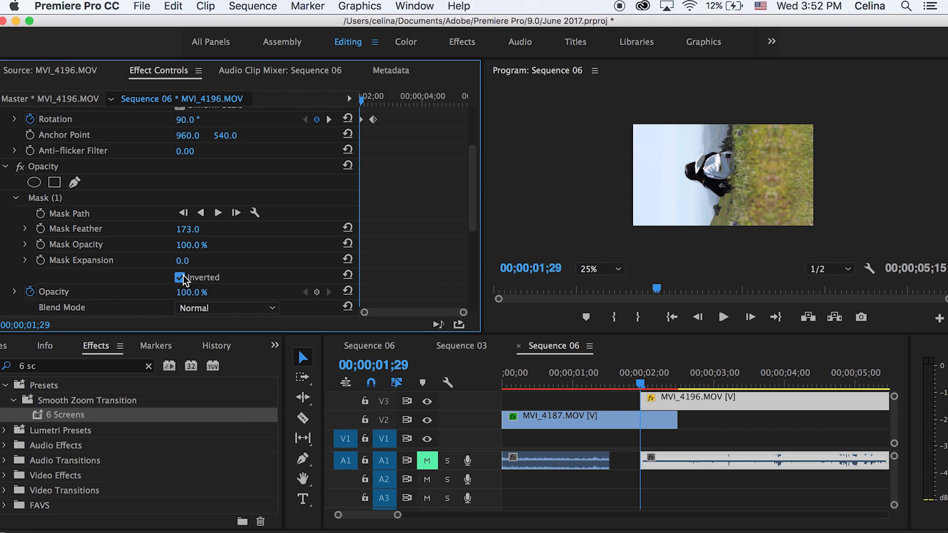
# - Play and scrub through the transition repeatedly to check how the masked MVI_4196.MOV blends with MVI_4187.MOV
pyautogui.moveTo(652, 385); pyautogui.dragTo(631, 385)
pyautogui.press('space')
pyautogui.click(601, 385)
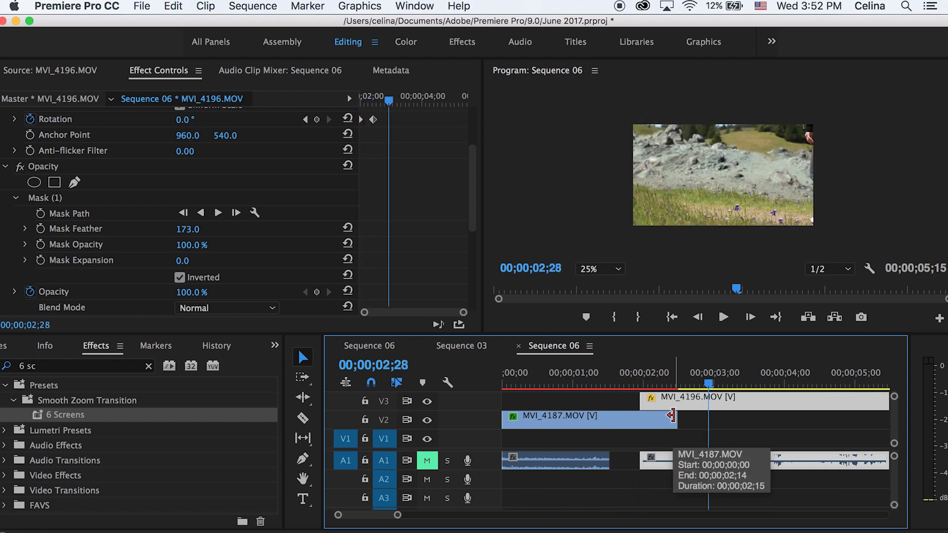
pyautogui.click(692, 383)
pyautogui.moveTo(692, 384); pyautogui.dragTo(603, 384)
pyautogui.press('space')
pyautogui.click(560, 389)
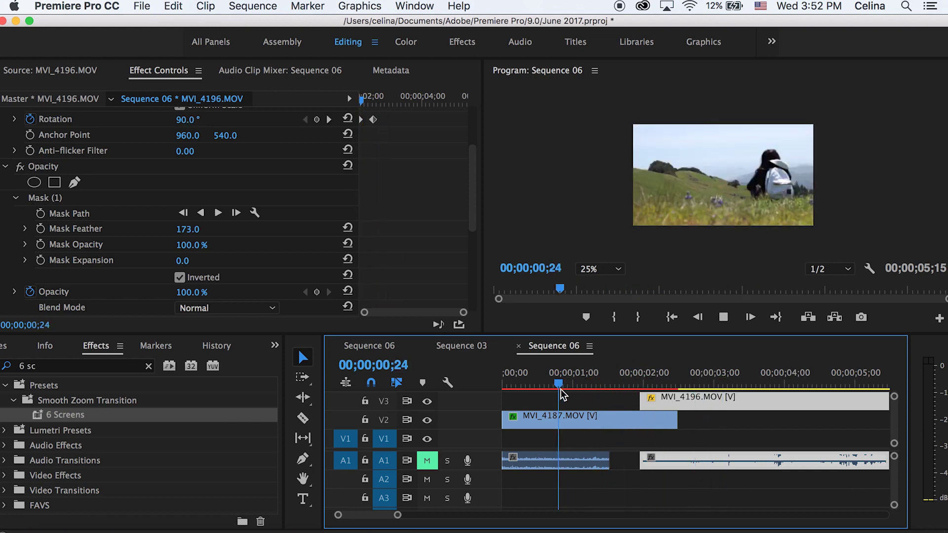
pyautogui.press('-')
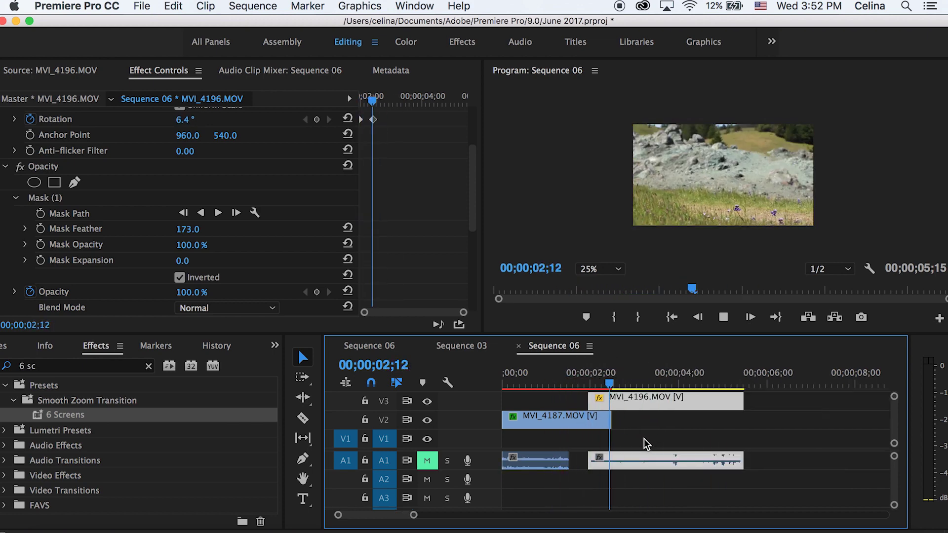
pyautogui.press('space')
pyautogui.moveTo(638, 383); pyautogui.dragTo(578, 383)
pyautogui.press('space')
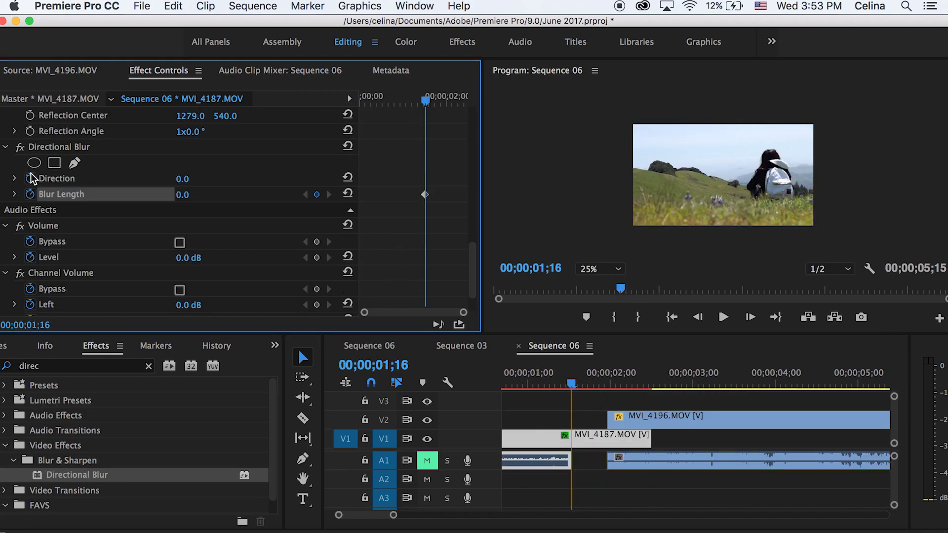
# - Set the Directional Blur direction on MVI_4187.MOV to 87° and play back the clip into the transition
pyautogui.click(30, 179)
pyautogui.moveTo(426, 100); pyautogui.dragTo(444, 90)
pyautogui.moveTo(184, 180); pyautogui.dragTo(237, 180)
pyautogui.moveTo(444, 99); pyautogui.dragTo(408, 93)
pyautogui.press('space')
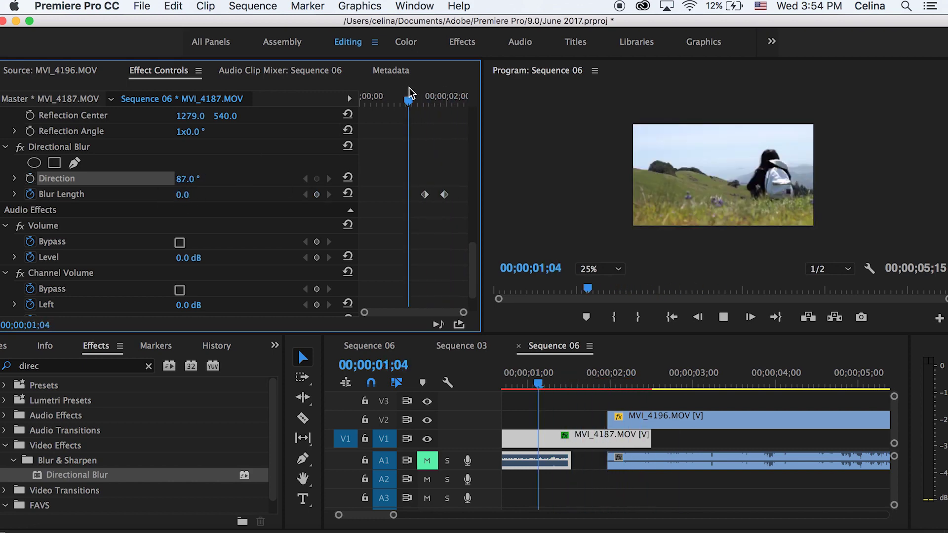
pyautogui.hscroll(-3, 664, 387)
pyautogui.moveTo(642, 388); pyautogui.dragTo(604, 393)
pyautogui.press('space')
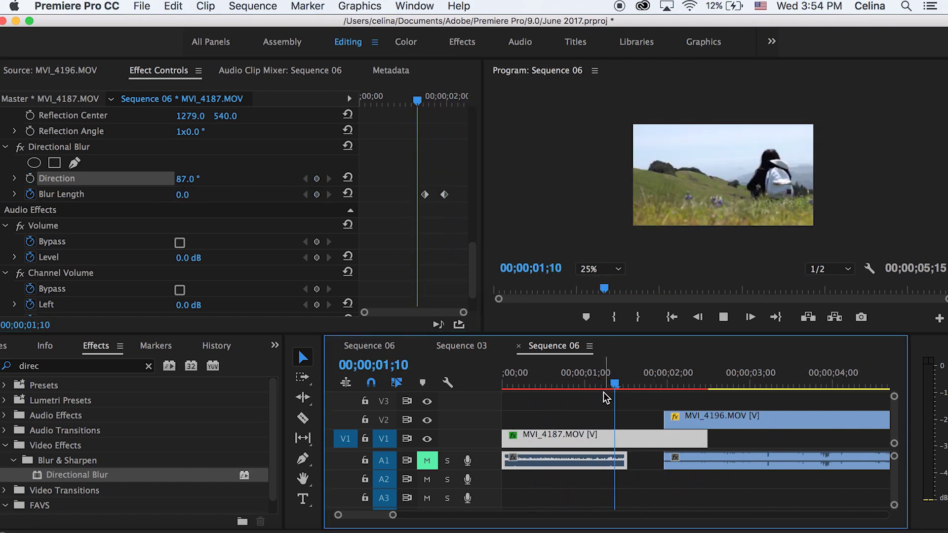
# - Set MVI_4187.MOV's Blur Length to 7 at its second blur keyframe and play back the blurred transition
pyautogui.click(444, 99)
pyautogui.click(446, 196)
pyautogui.moveTo(183, 194); pyautogui.dragTo(186, 194)
pyautogui.click(410, 101)
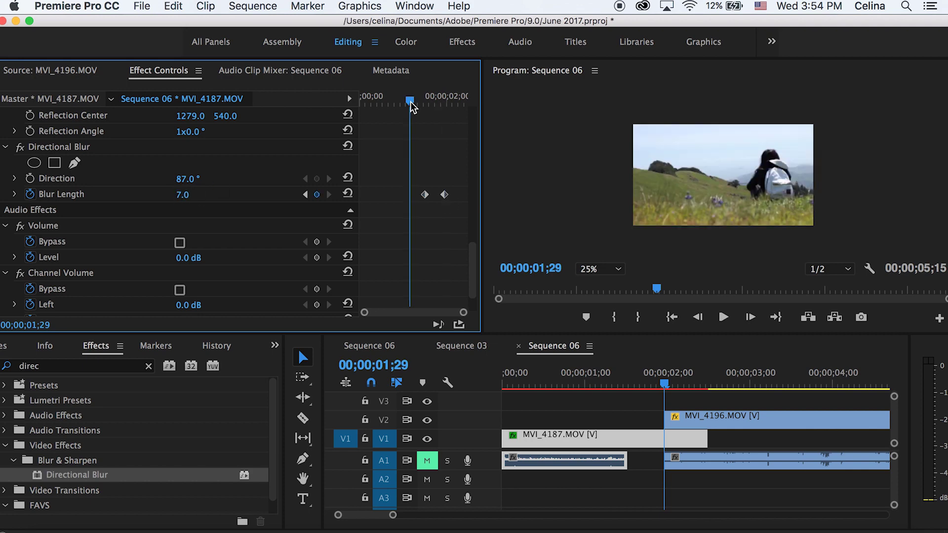
pyautogui.press('space')
pyautogui.moveTo(423, 99); pyautogui.dragTo(461, 93)
pyautogui.press('space')
pyautogui.press('space')
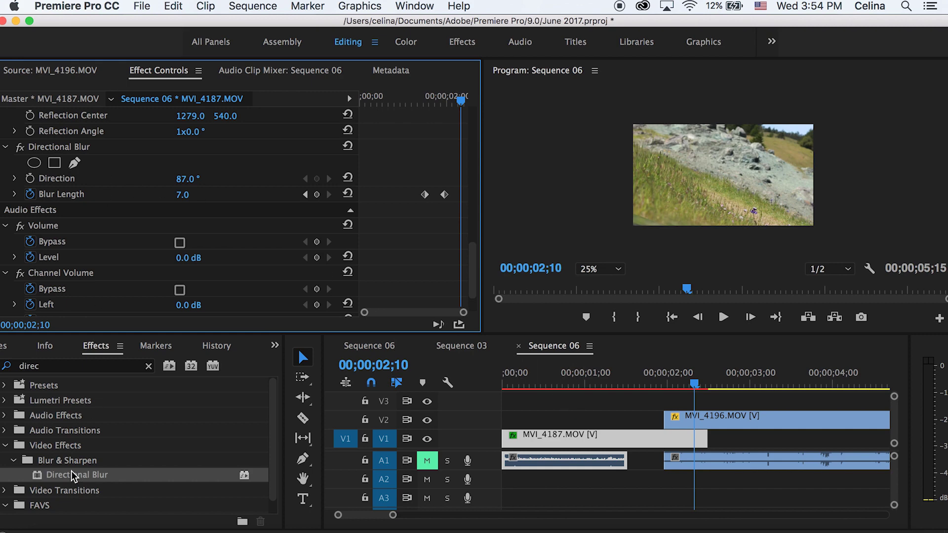
pyautogui.moveTo(71, 476); pyautogui.dragTo(43, 505)
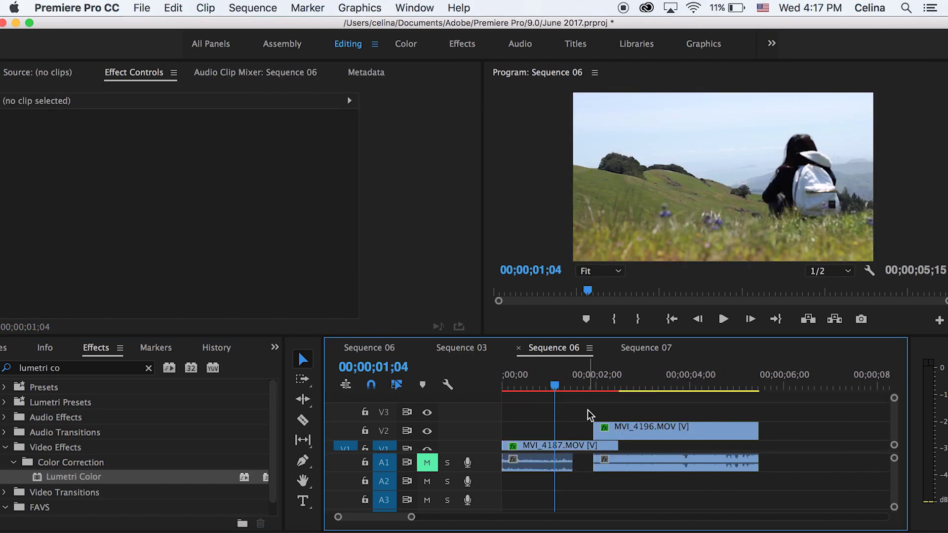
# - Review the effects and keyframes applied to MVI_4187.MOV
pyautogui.click(557, 446)
pyautogui.scroll(-5, 390, 237)
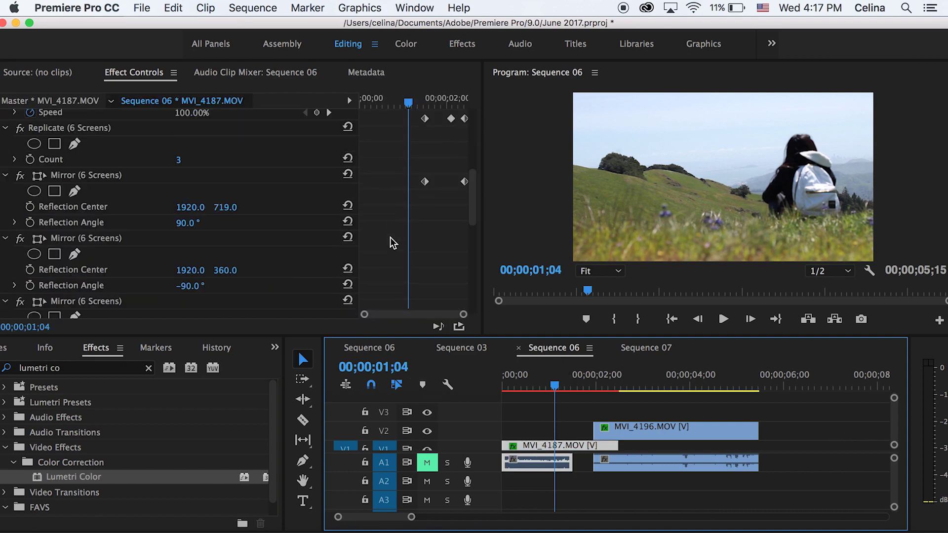
pyautogui.scroll(-5, 390, 237)
pyautogui.scroll(8, 390, 237)
pyautogui.click(608, 410)
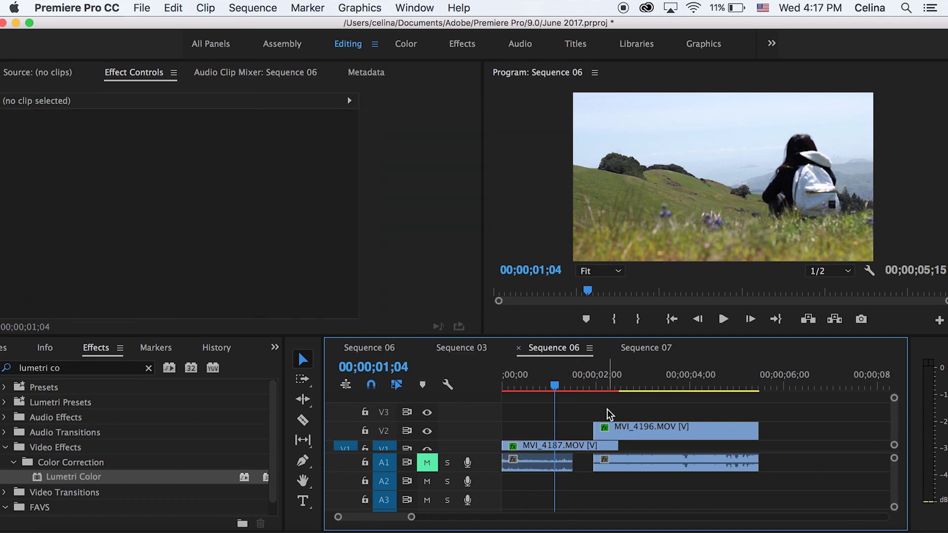
# - Search the effects for "lumetri co" and apply Lumetri Color to MVI_4187.MOV
pyautogui.click(148, 368)
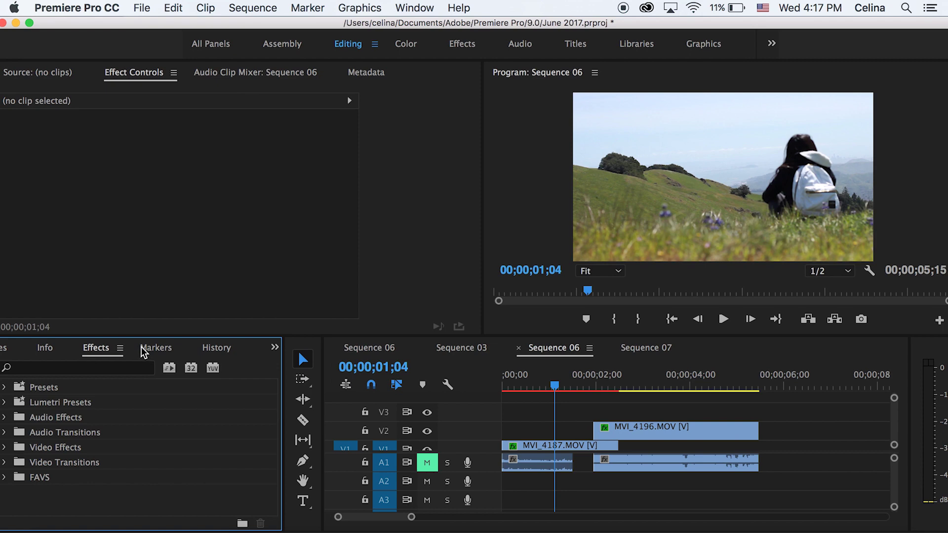
pyautogui.click(118, 368)
pyautogui.write('lumetri co')
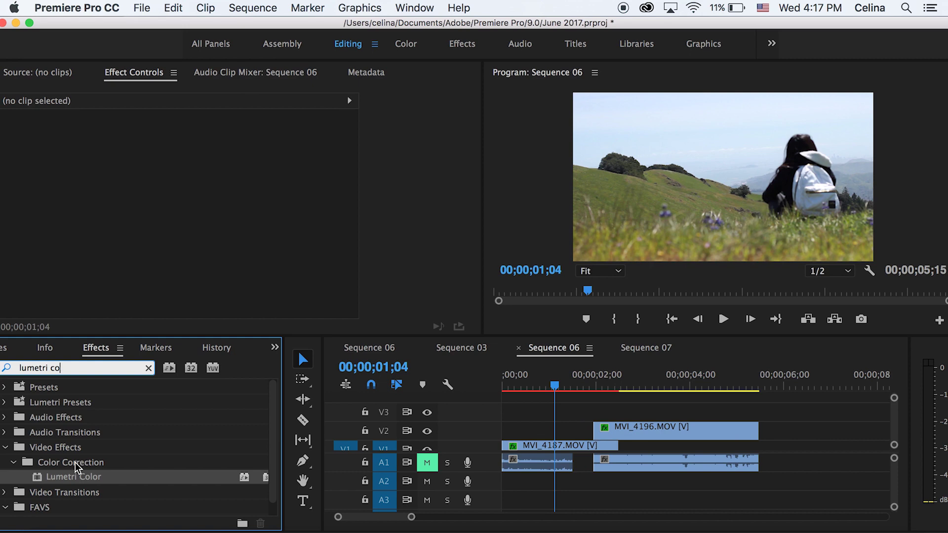
pyautogui.moveTo(74, 476); pyautogui.dragTo(568, 447)
pyautogui.scroll(-10, 414, 207)
pyautogui.scroll(10, 414, 207)
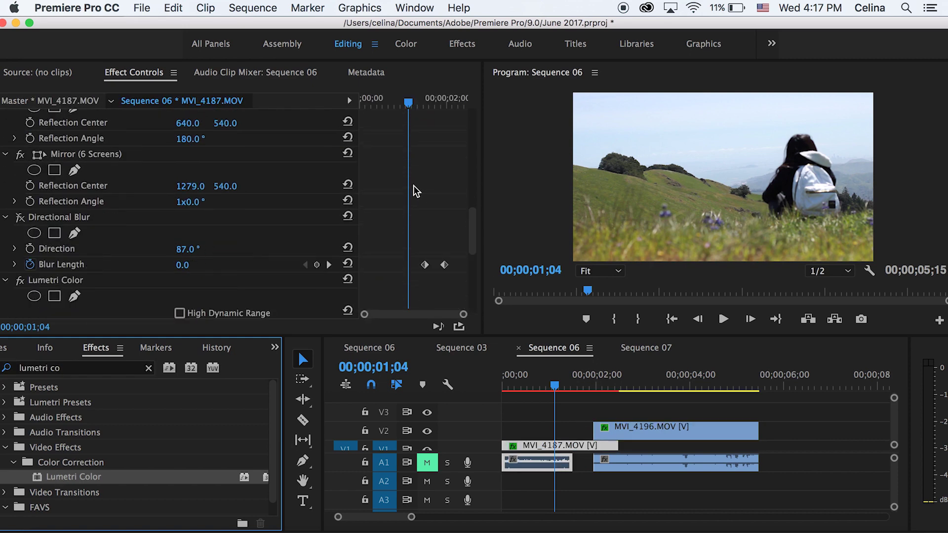
# - Set MVI_4187.MOV's Lumetri creative look to FVS_3 with an intensity of about 105
pyautogui.scroll(-3, 415, 188)
pyautogui.click(14, 238)
pyautogui.scroll(-4, 19, 241)
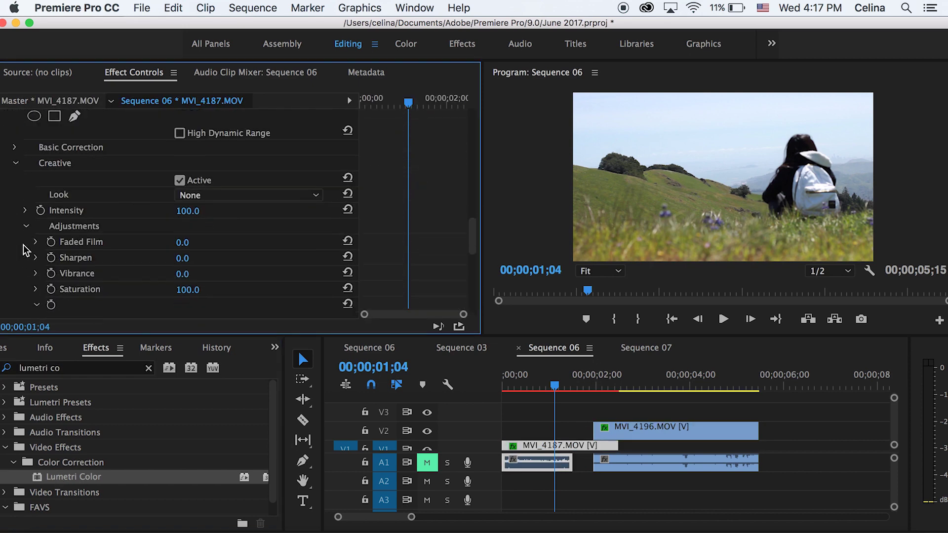
pyautogui.click(207, 196)
pyautogui.scroll(-5, 240, 444)
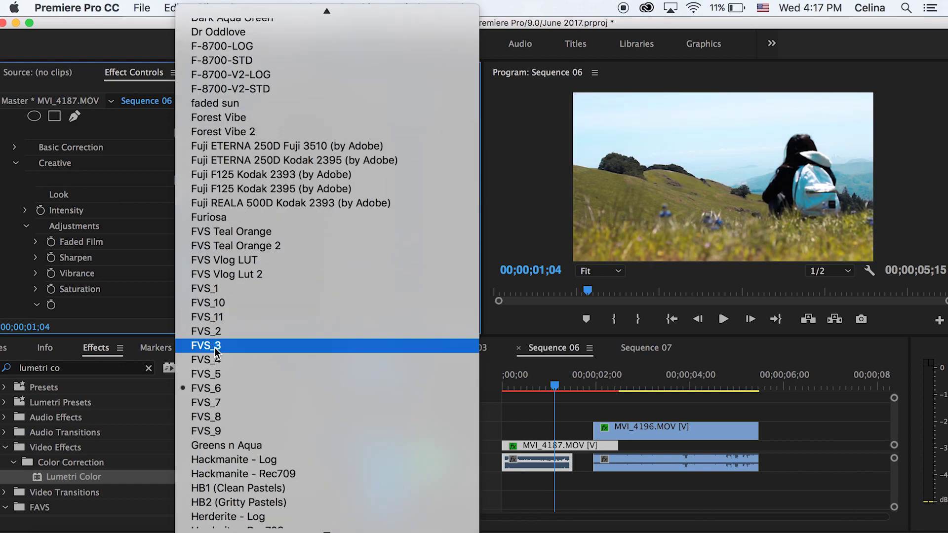
pyautogui.click(215, 346)
pyautogui.moveTo(188, 212); pyautogui.dragTo(197, 212)
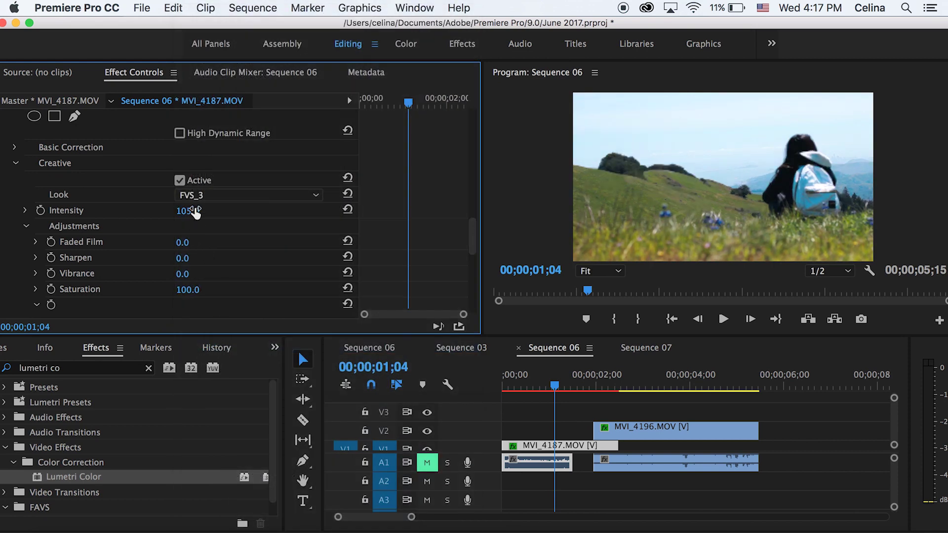